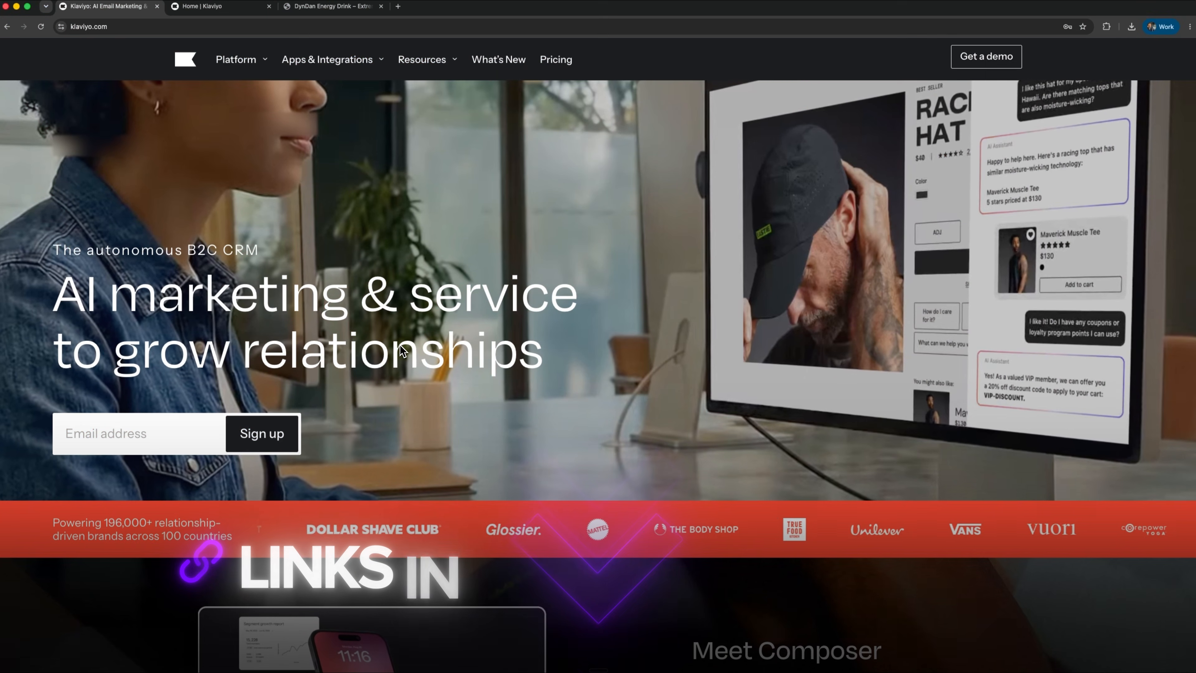
scroll(404, 350, down, 5)
scroll(404, 351, down, 6)
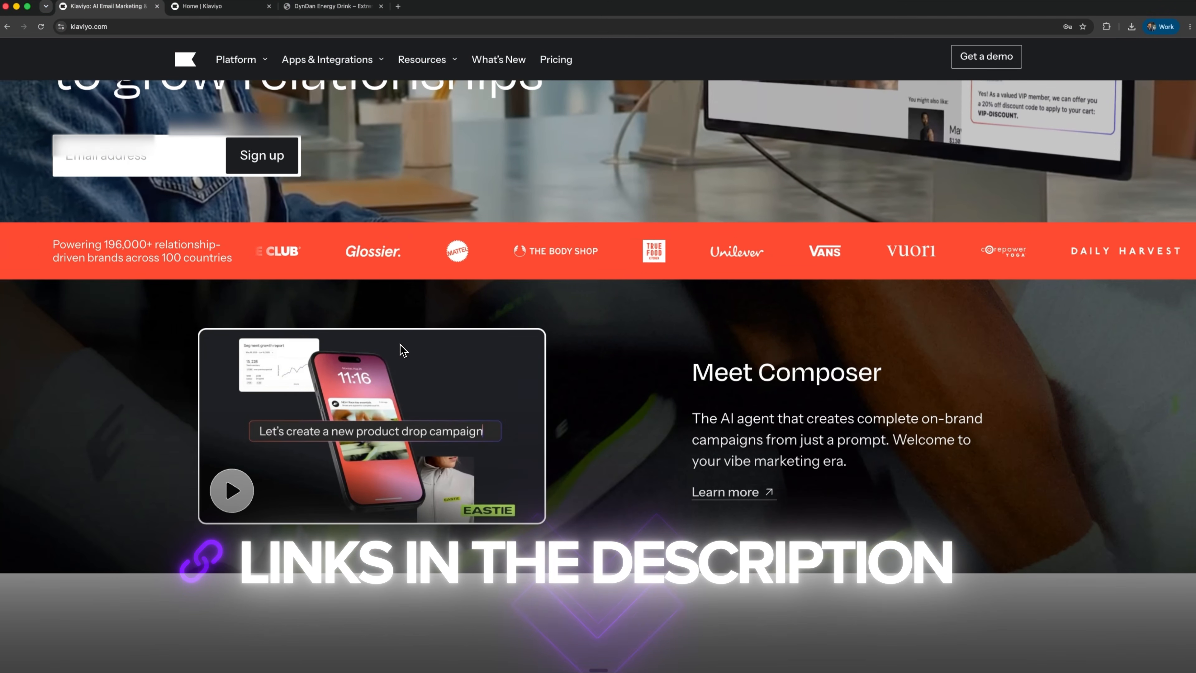
scroll(400, 351, down, 4)
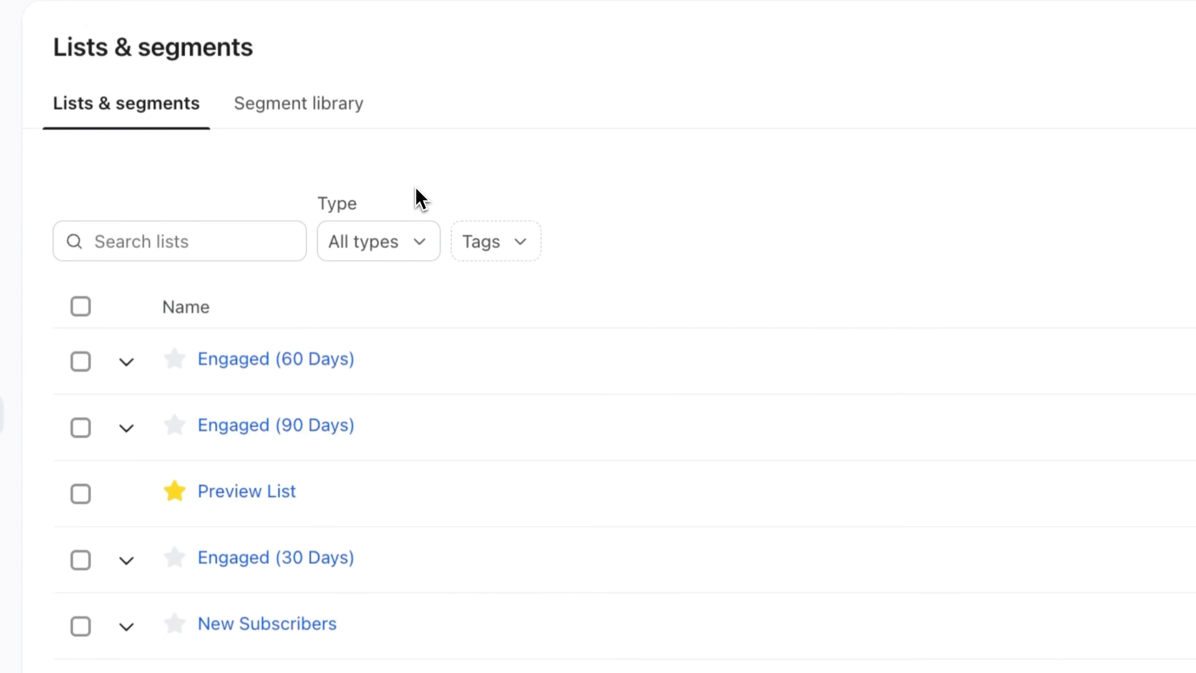
Start a new dynamic segment and name it "DynDan Energy — Active Subscribers".
click(355, 116)
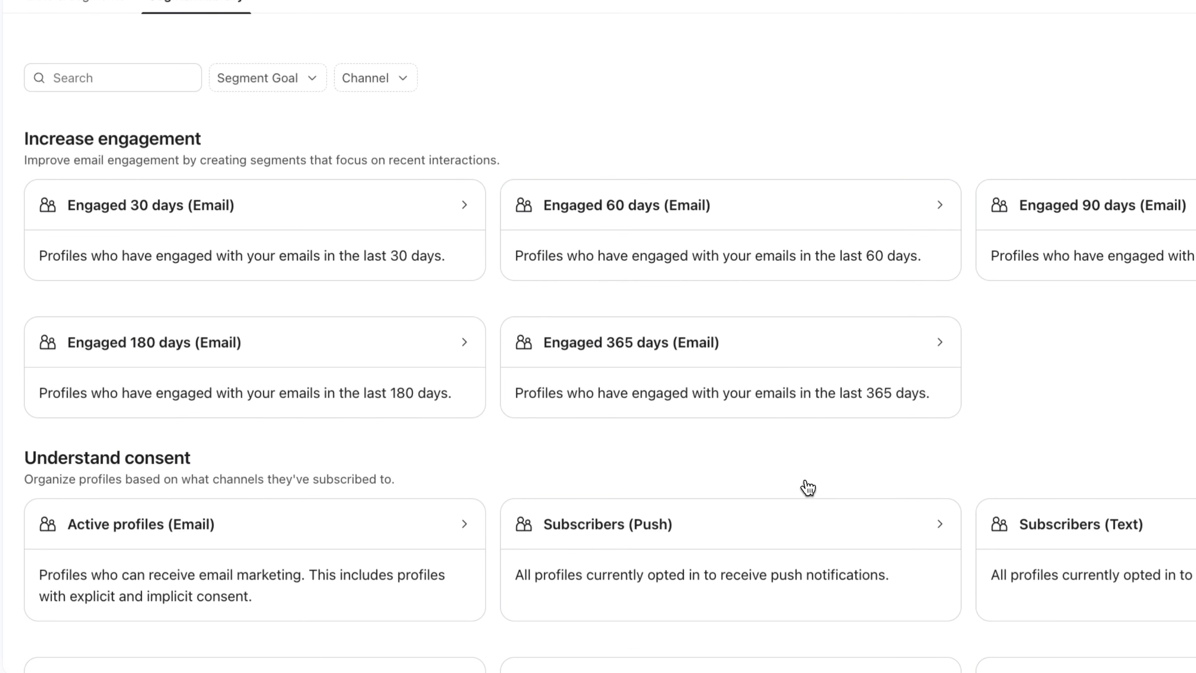
click(1153, 101)
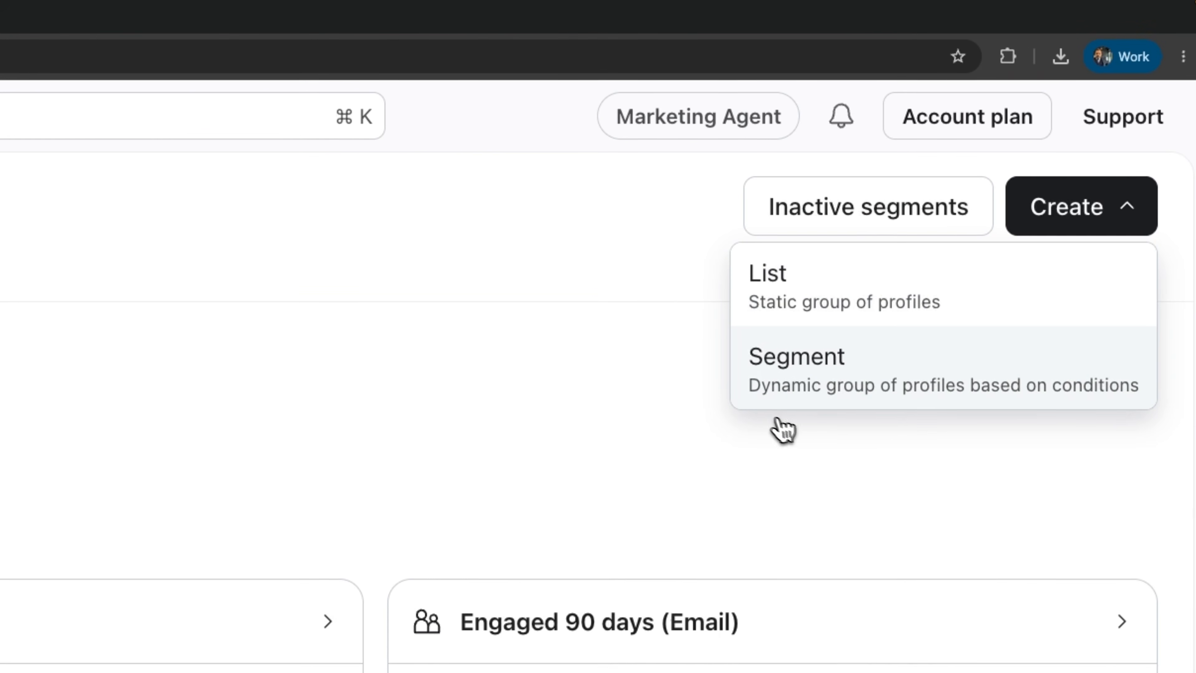
click(782, 393)
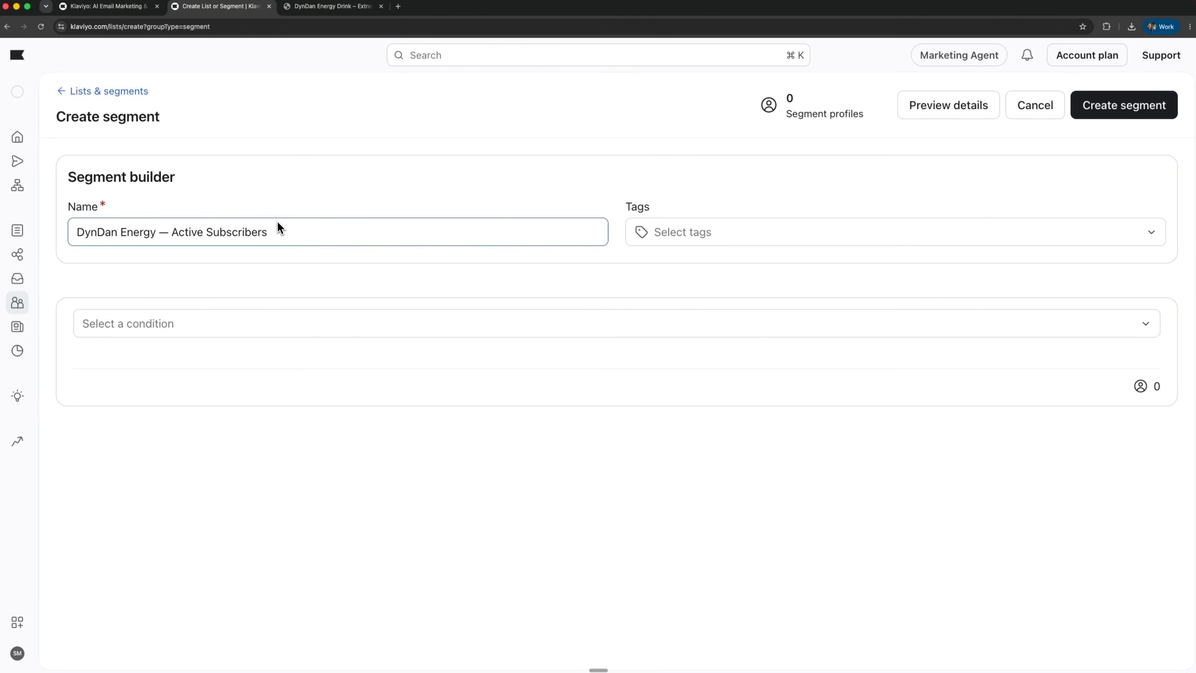
Define the segment's condition by list membership, so that the person is in Email List.
click(500, 322)
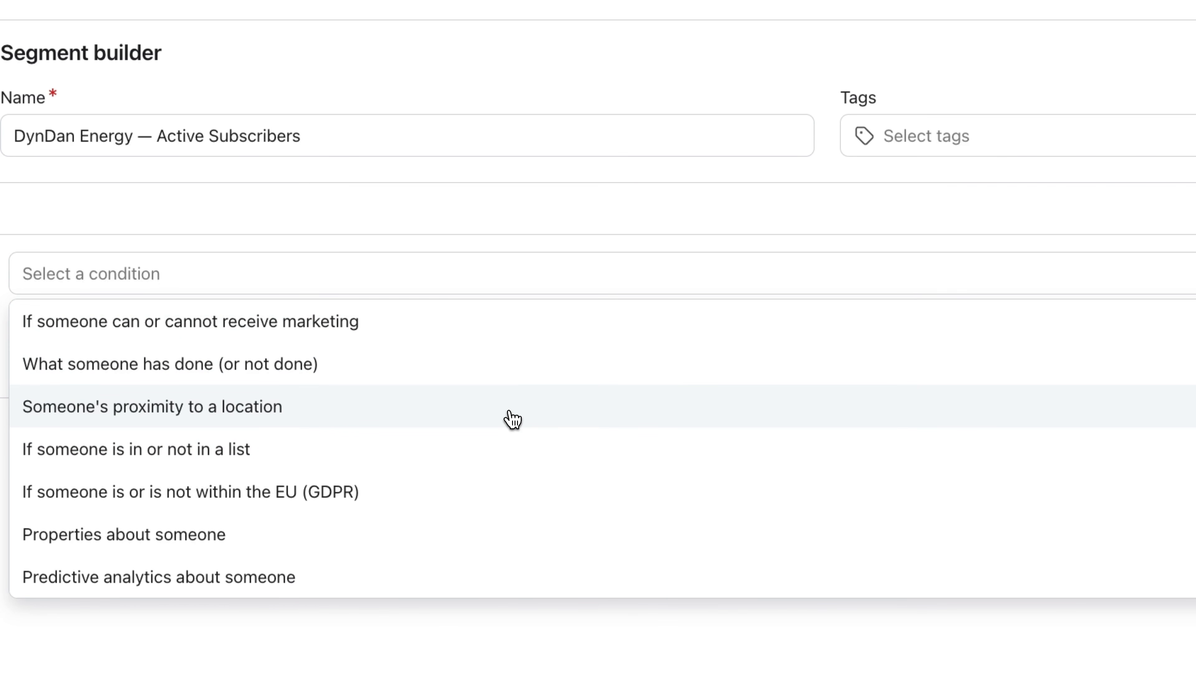
click(353, 370)
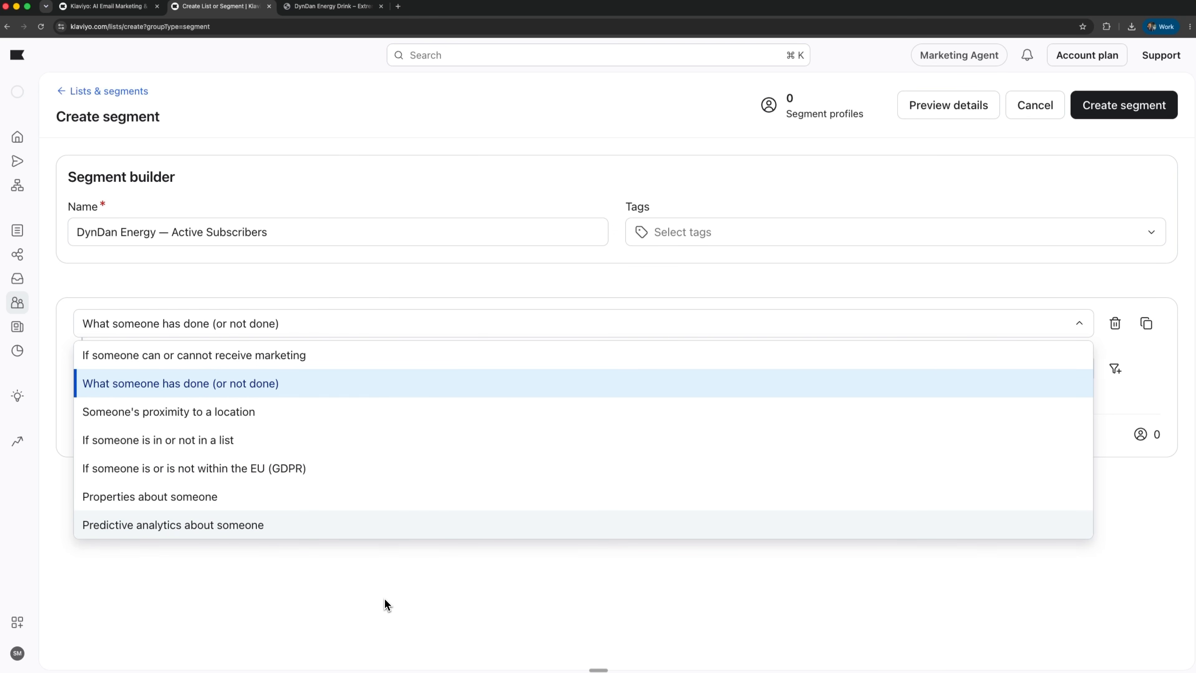
click(284, 440)
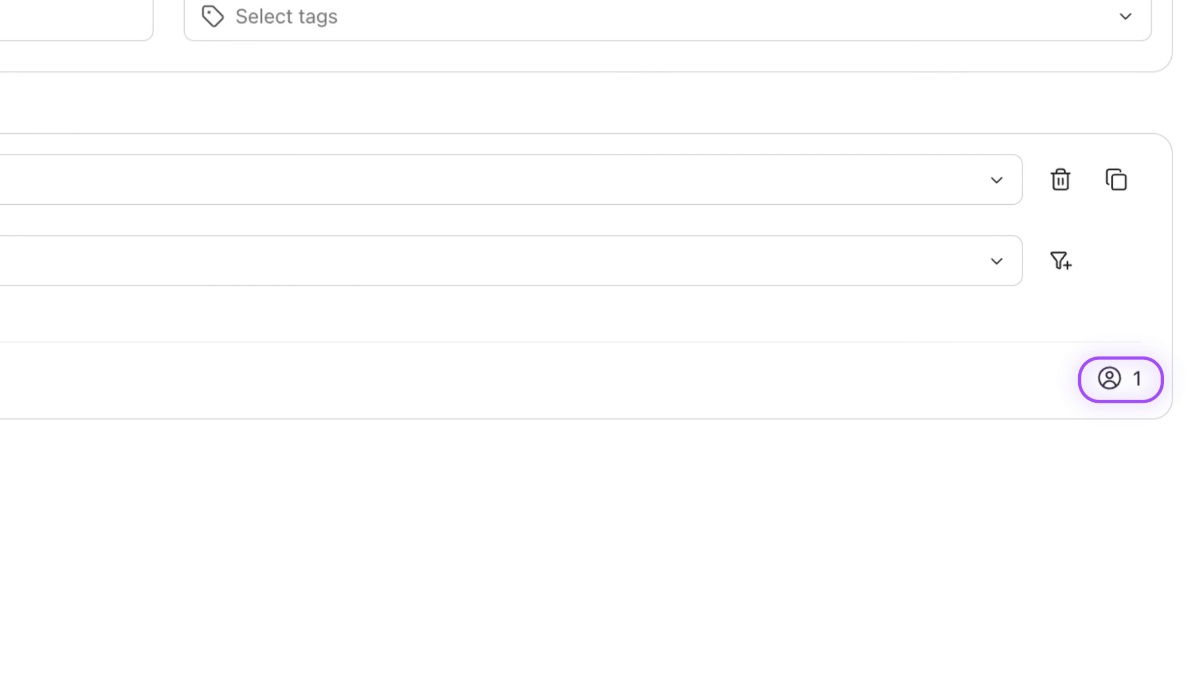
click(64, 432)
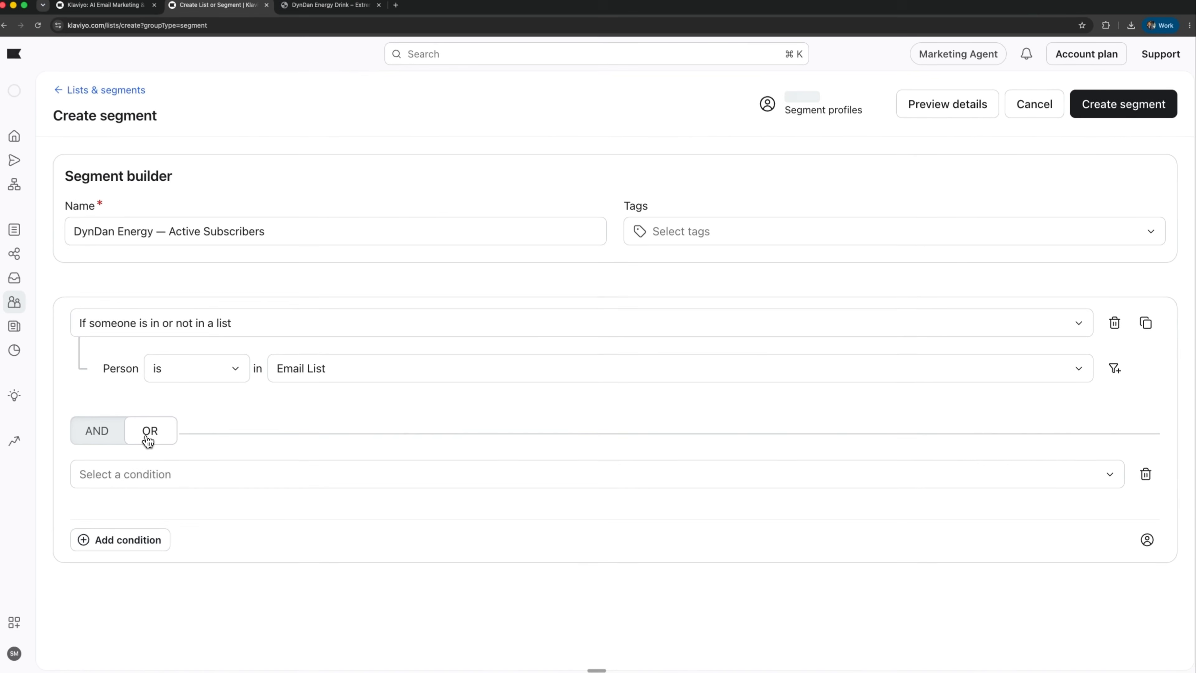
click(211, 469)
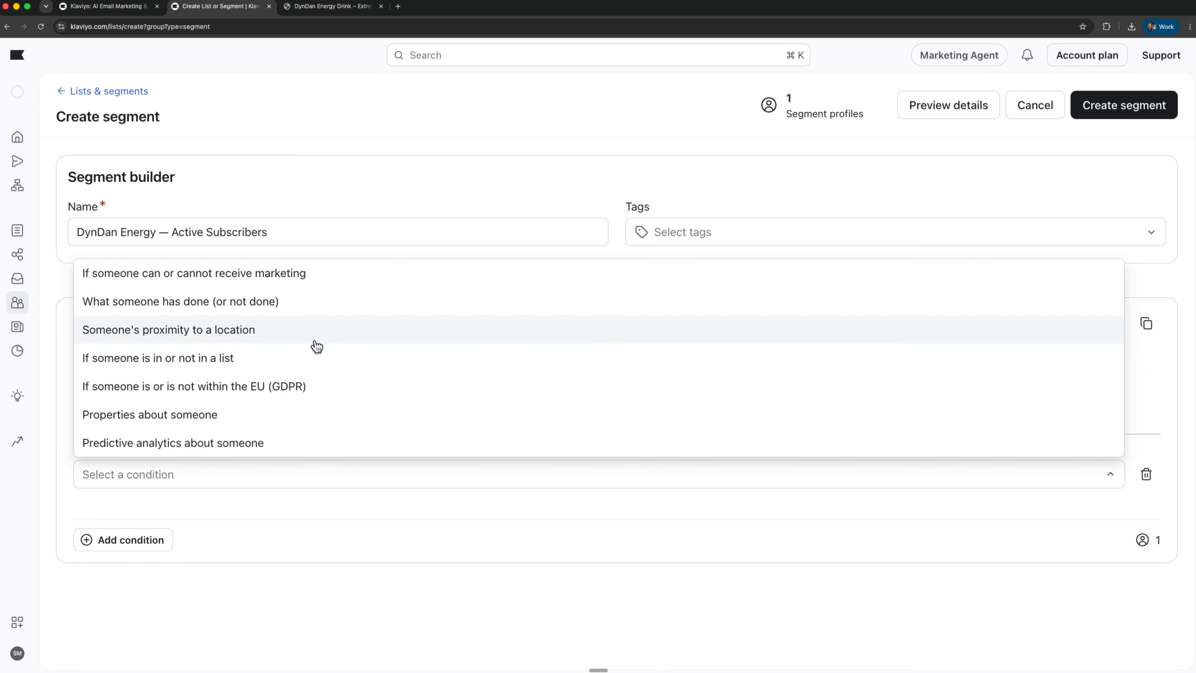
click(303, 302)
click(852, 523)
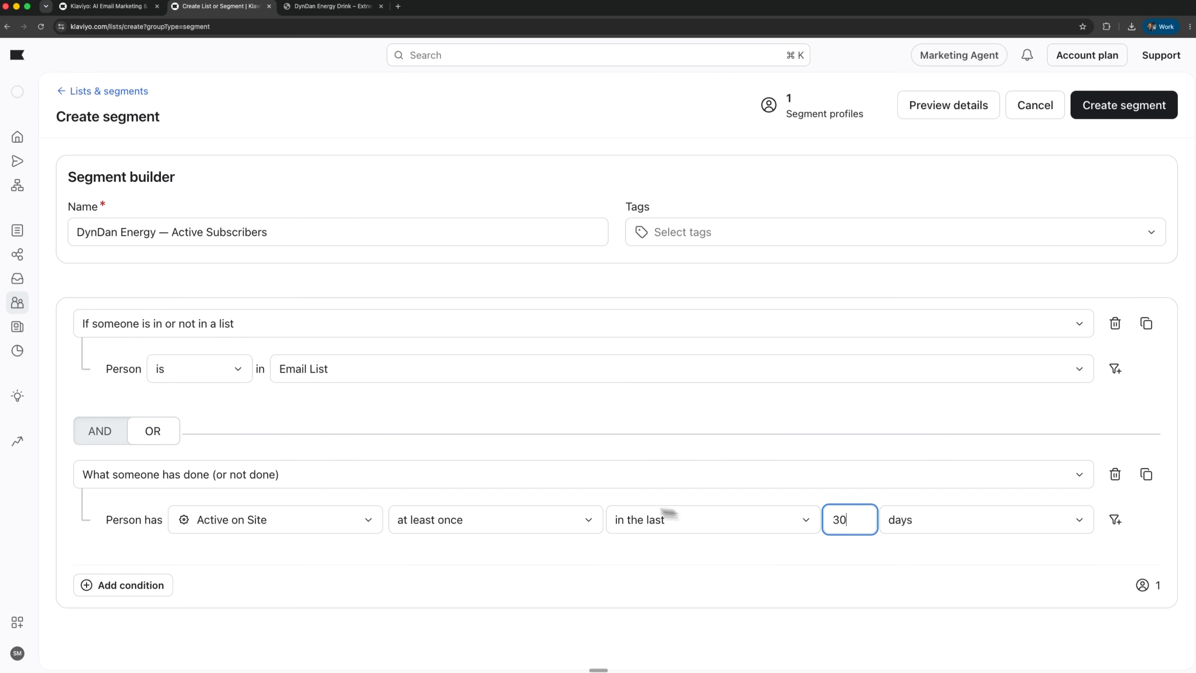
click(1115, 474)
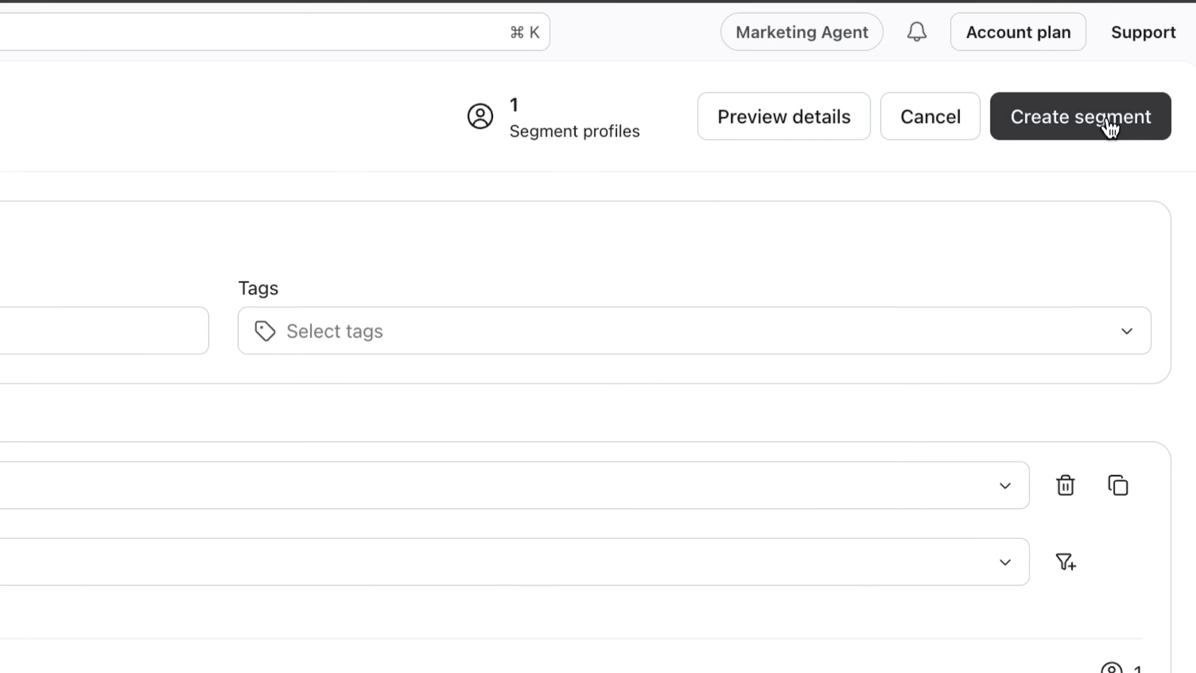
Create the segment from the defined list-membership condition.
click(1111, 124)
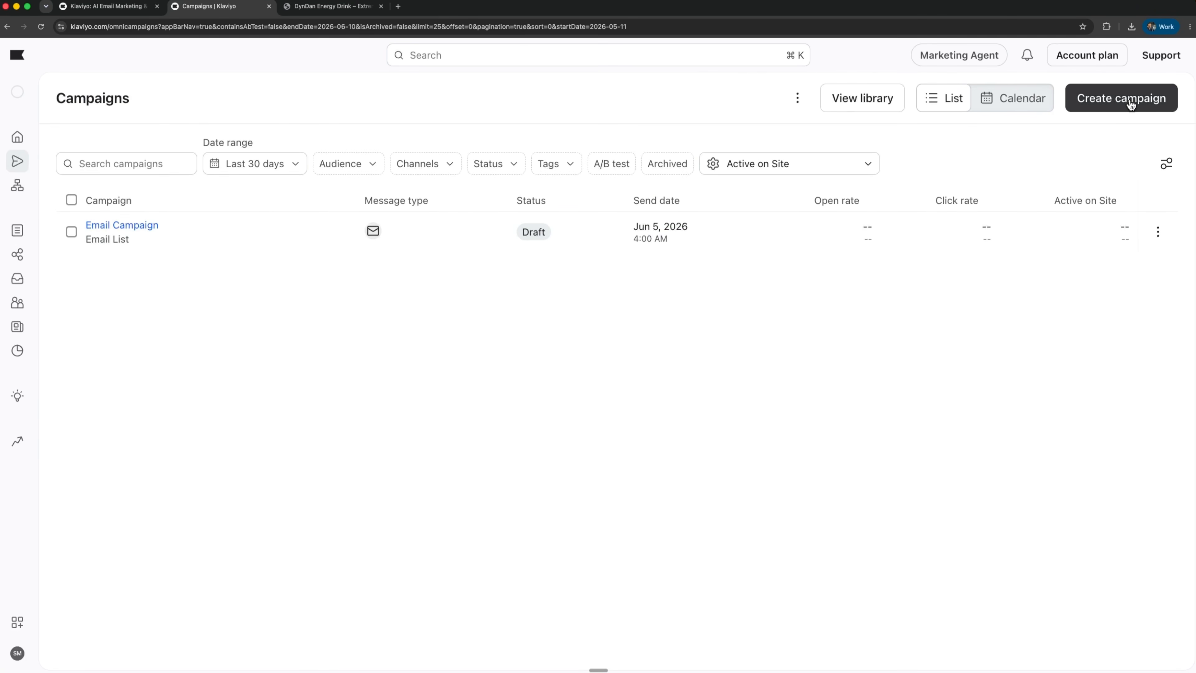
Create a single-channel email campaign named "DynDan Energy — Summer Launch".
click(1133, 102)
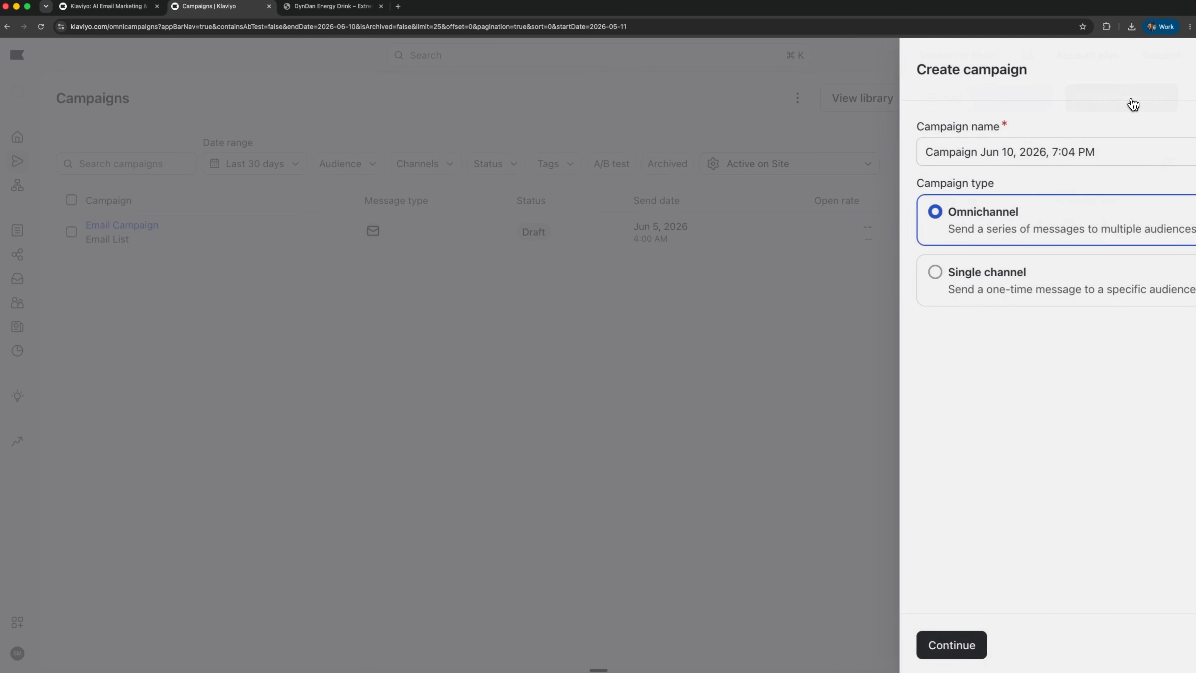
key(BackSpace)
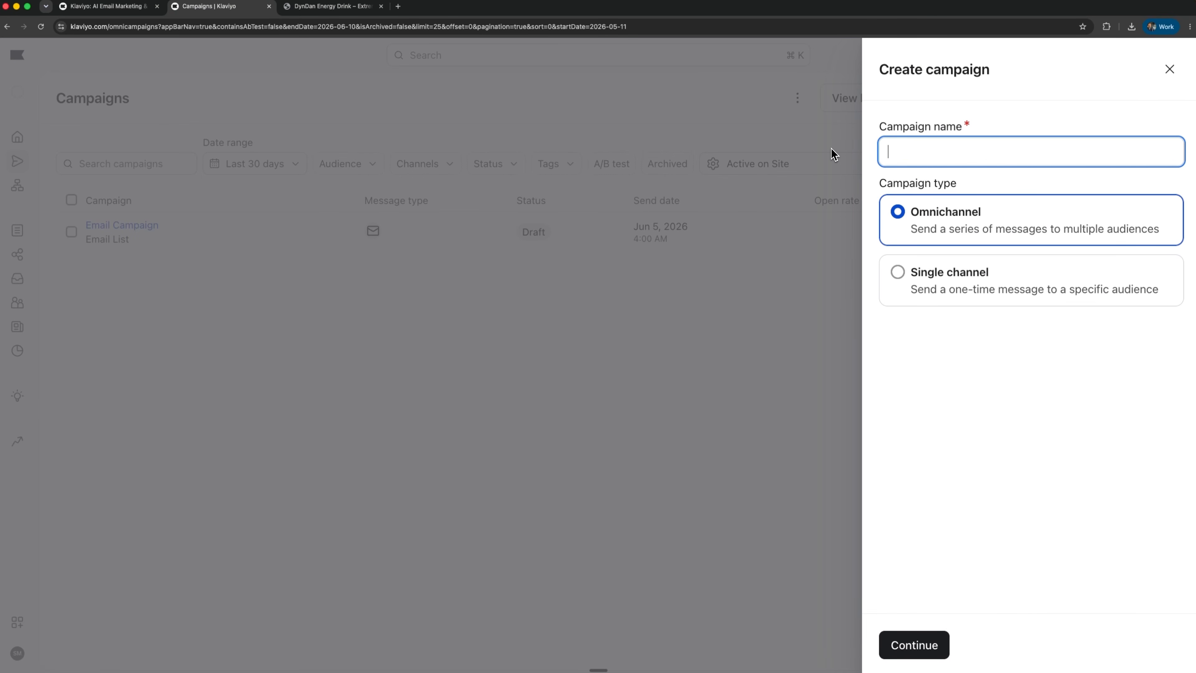
text(DynDan Energy — Summer Launch)
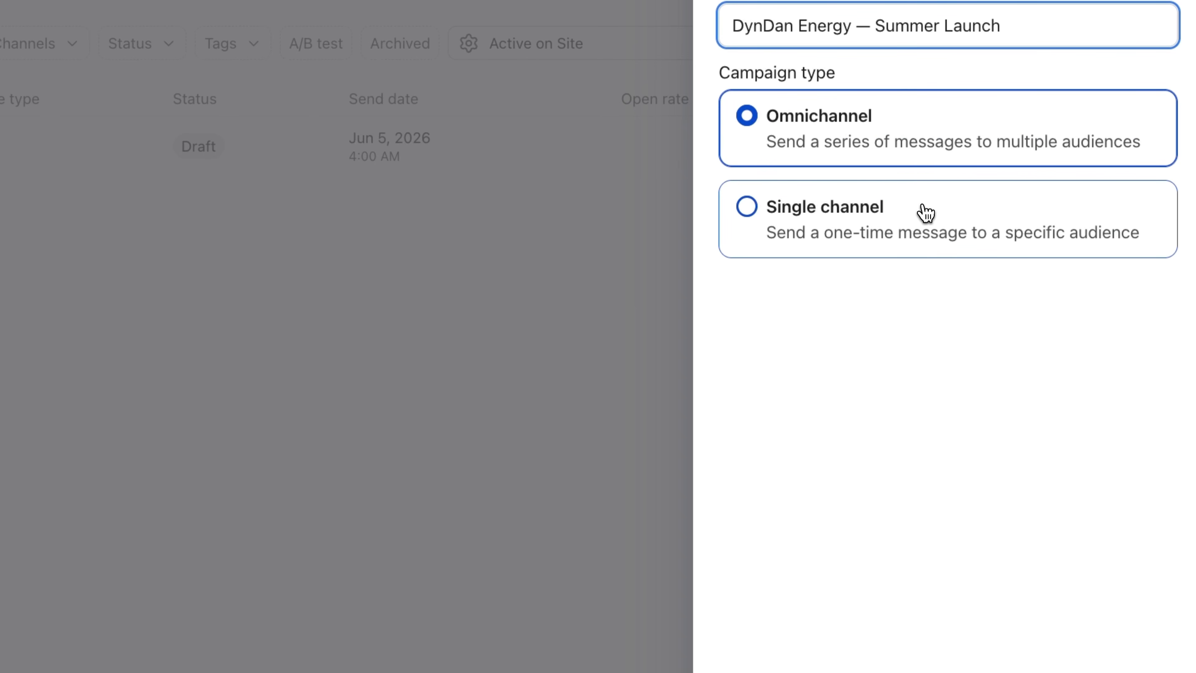
click(924, 228)
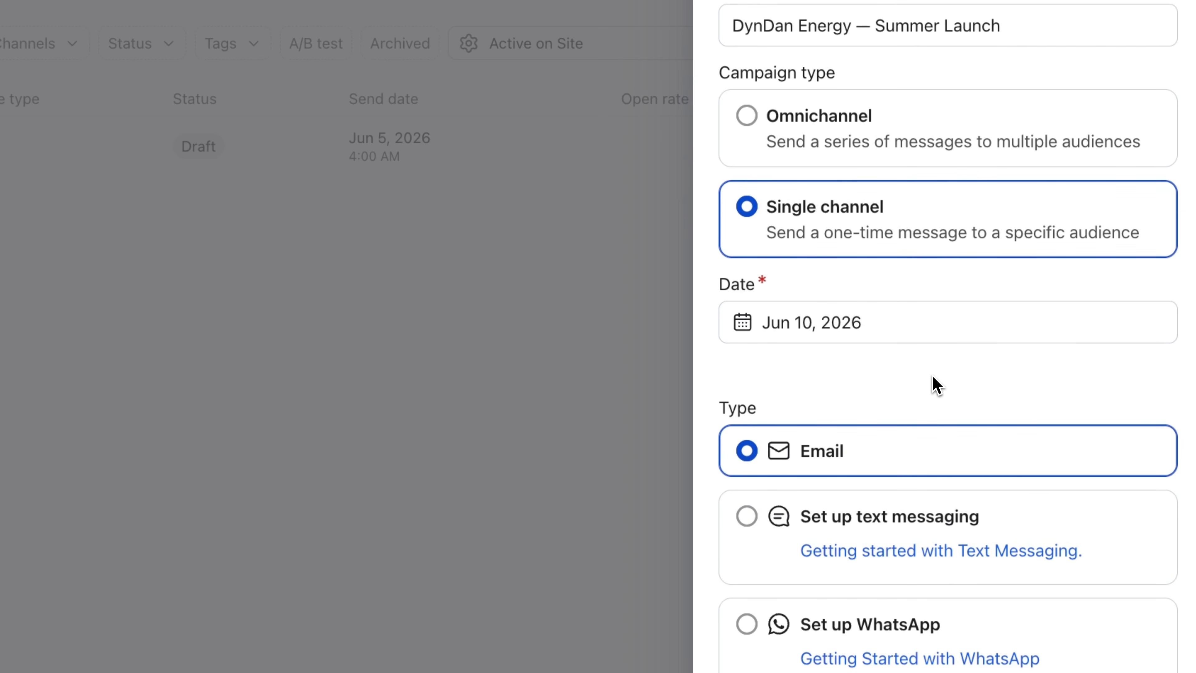
scroll(932, 375, down, 4)
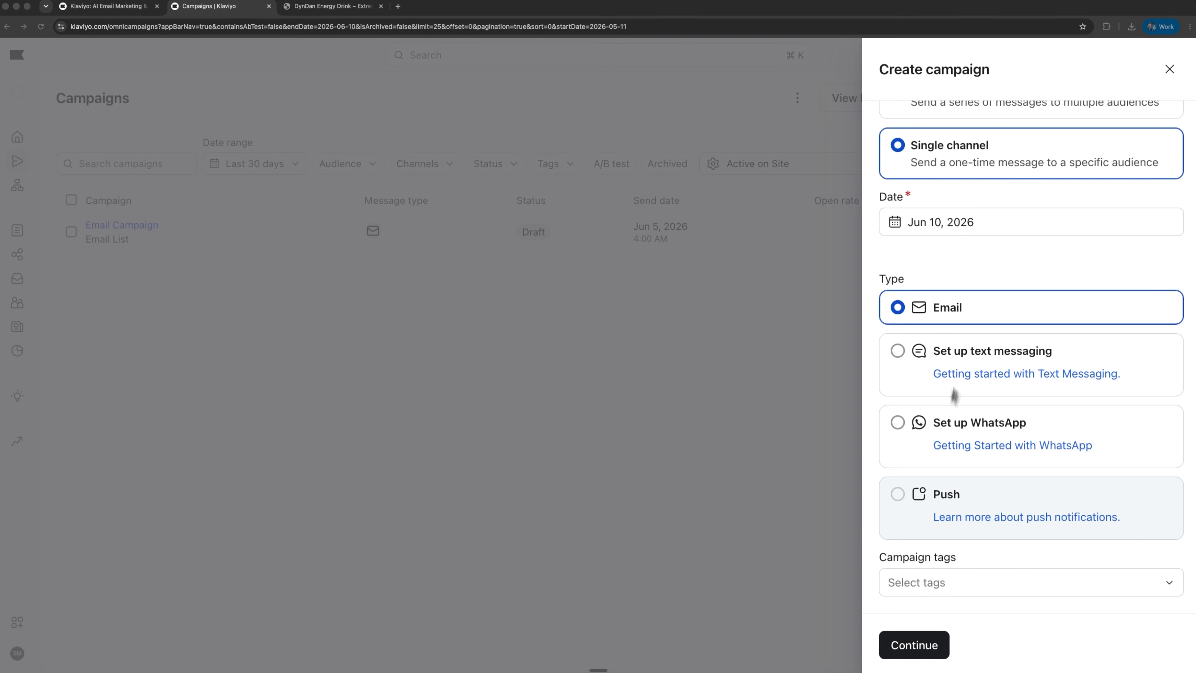
click(923, 647)
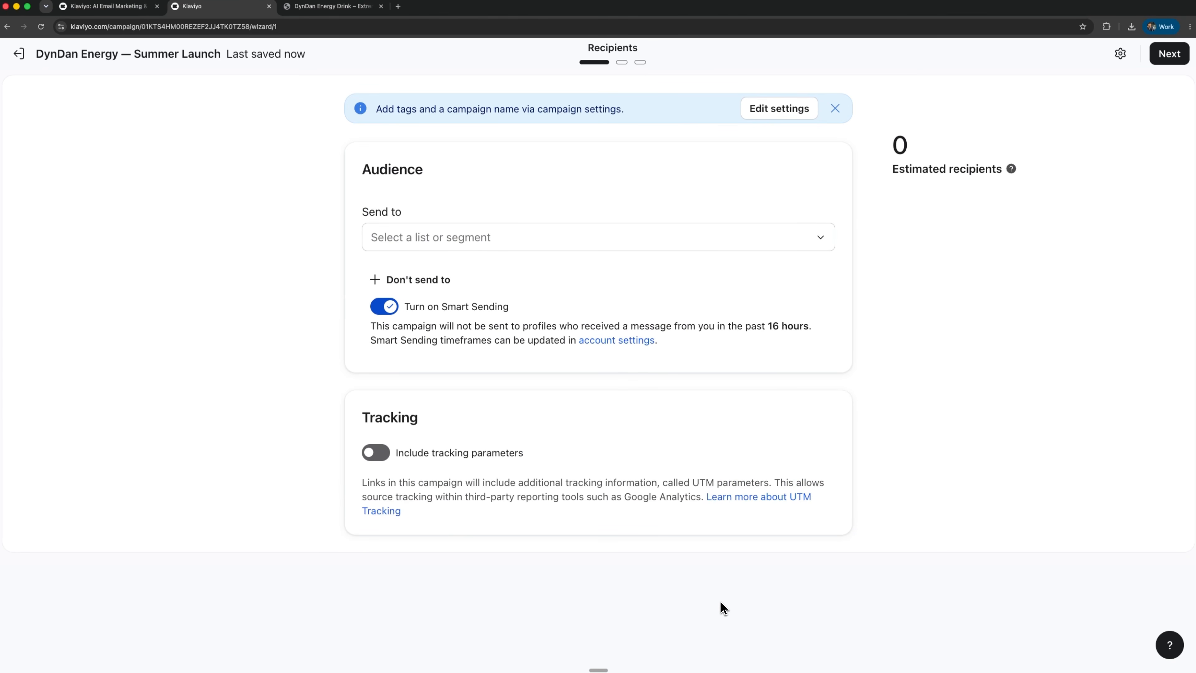
Set the campaign's audience to the "DynDan Energy — Active Subscribers" segment.
click(821, 244)
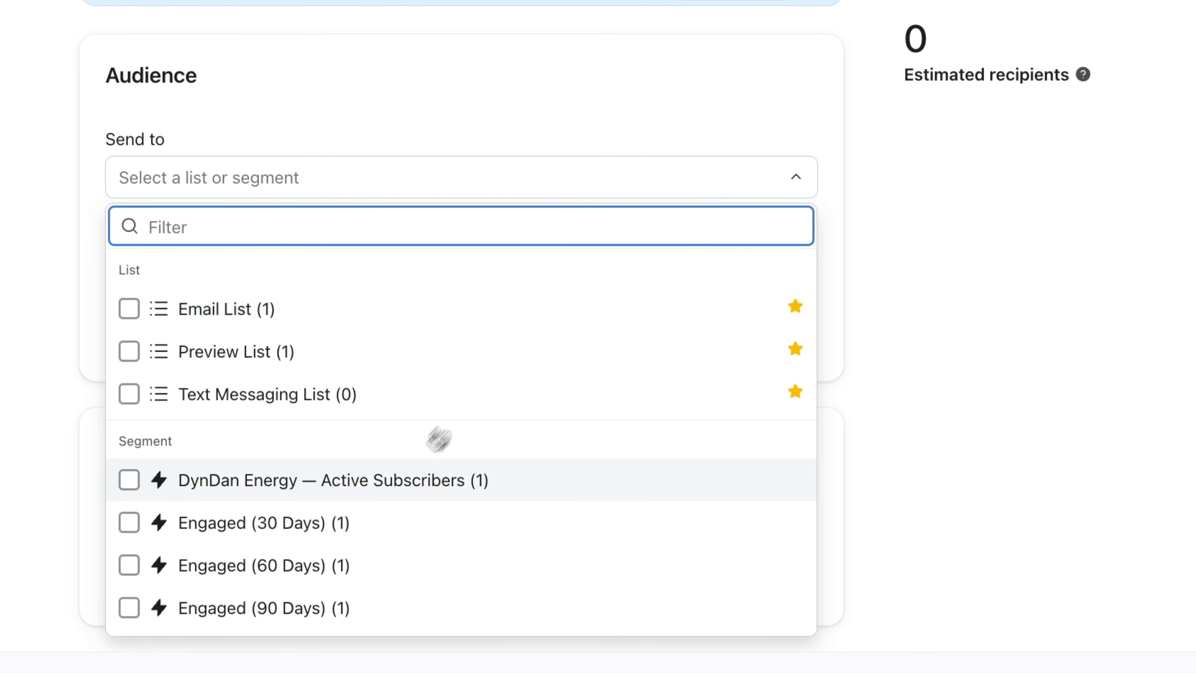
click(393, 481)
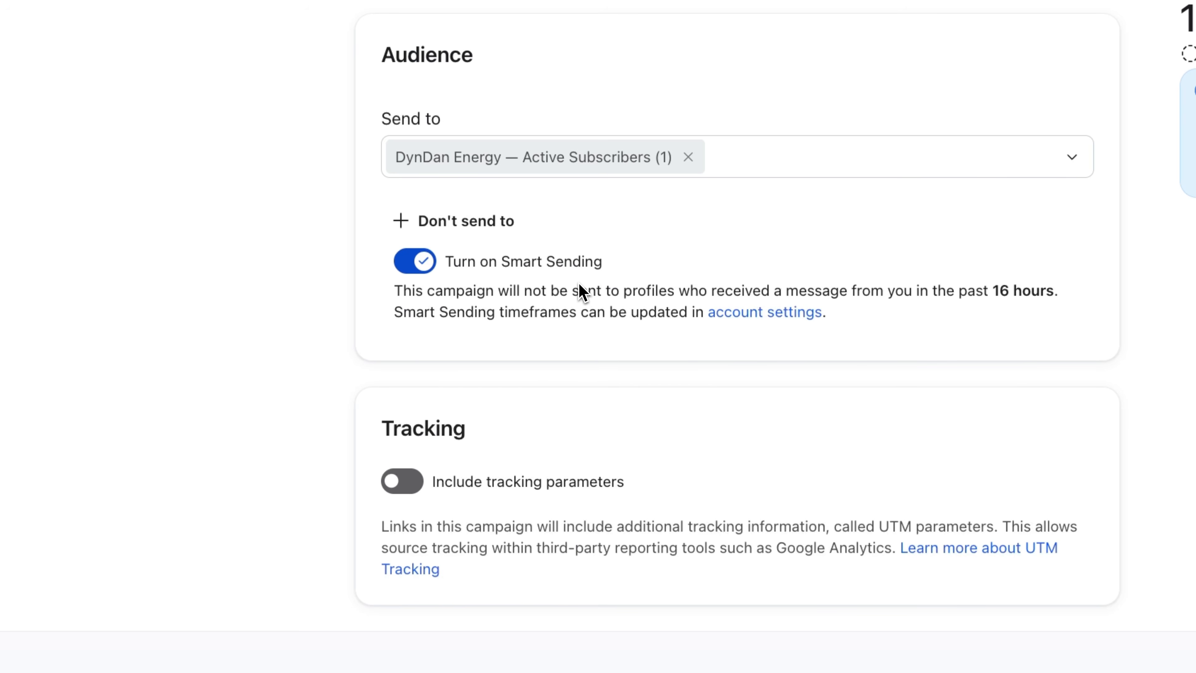
Enable tracking parameters for the campaign and turn on their customization.
click(429, 483)
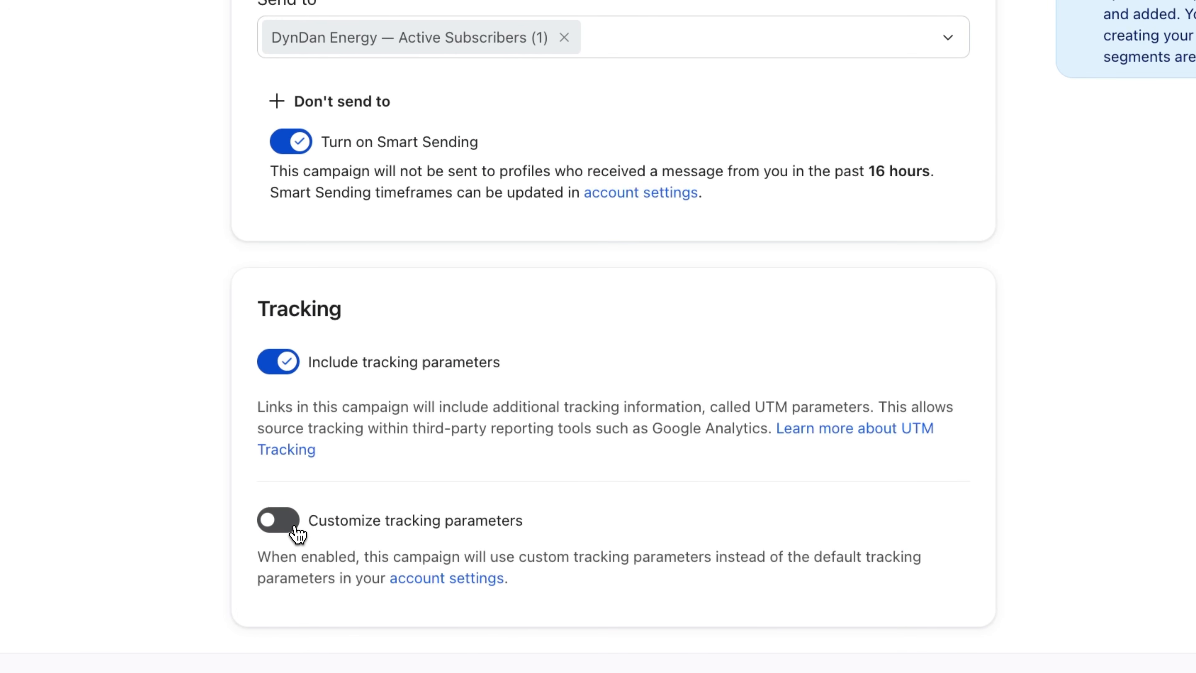
click(277, 520)
scroll(301, 525, down, 2)
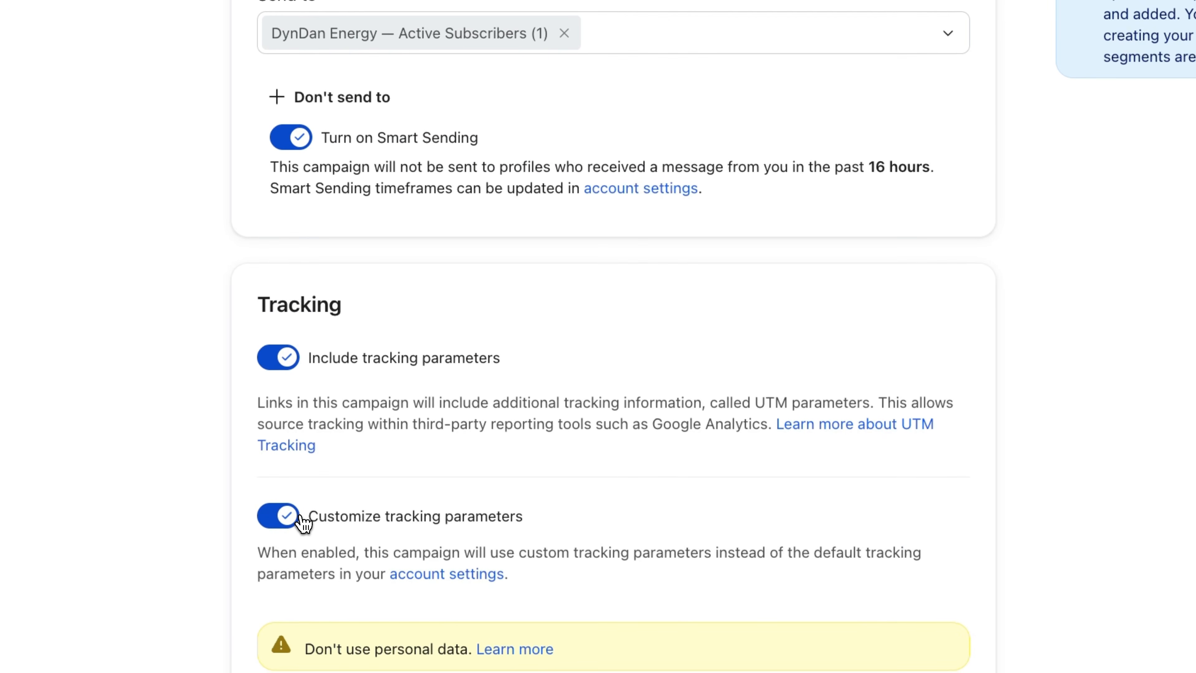
scroll(304, 523, down, 8)
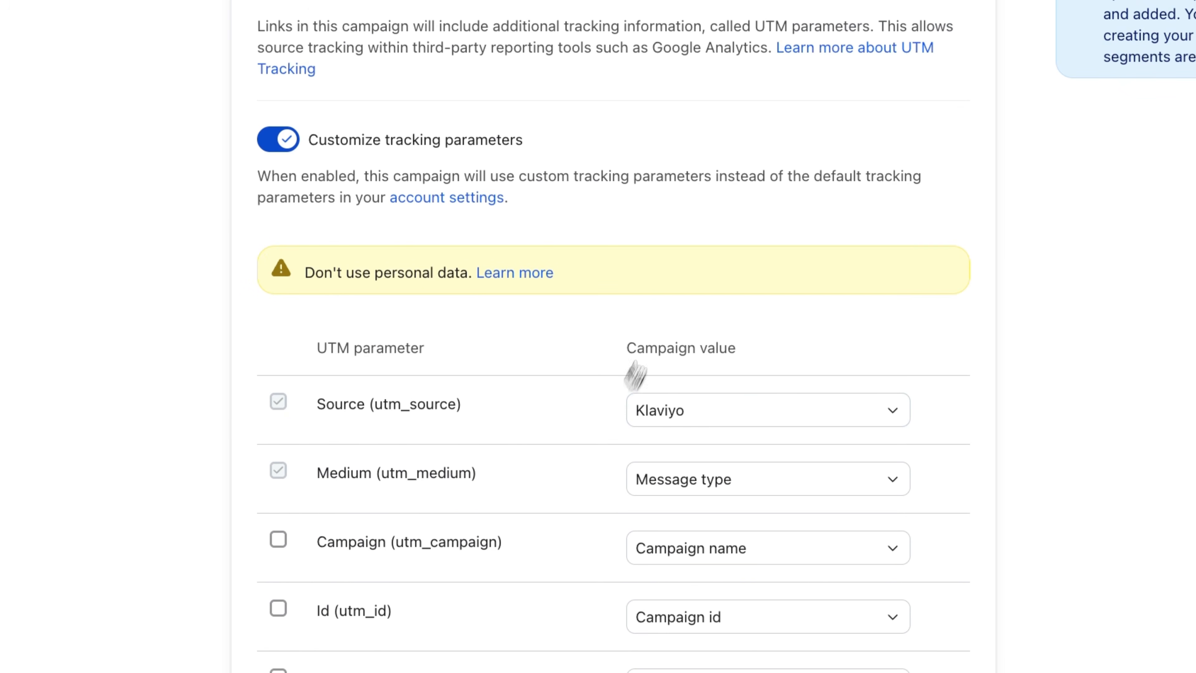
scroll(405, 424, down, 2)
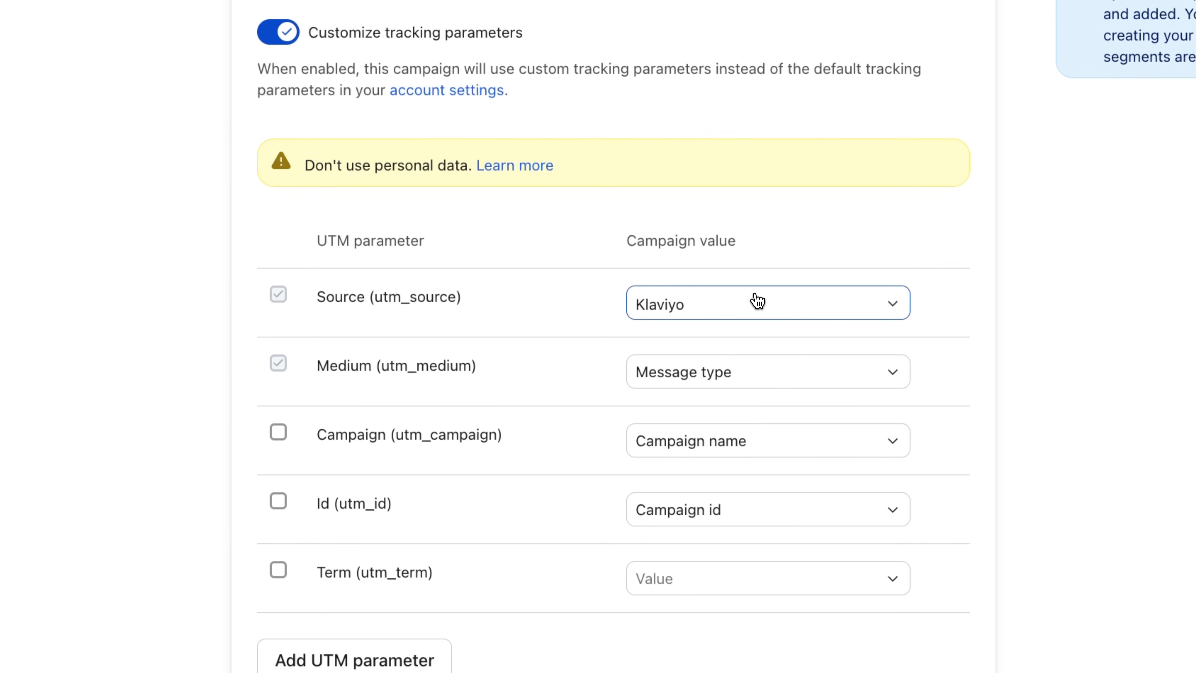
Examine the available campaign values for the source, medium, campaign and id UTM parameters.
click(757, 302)
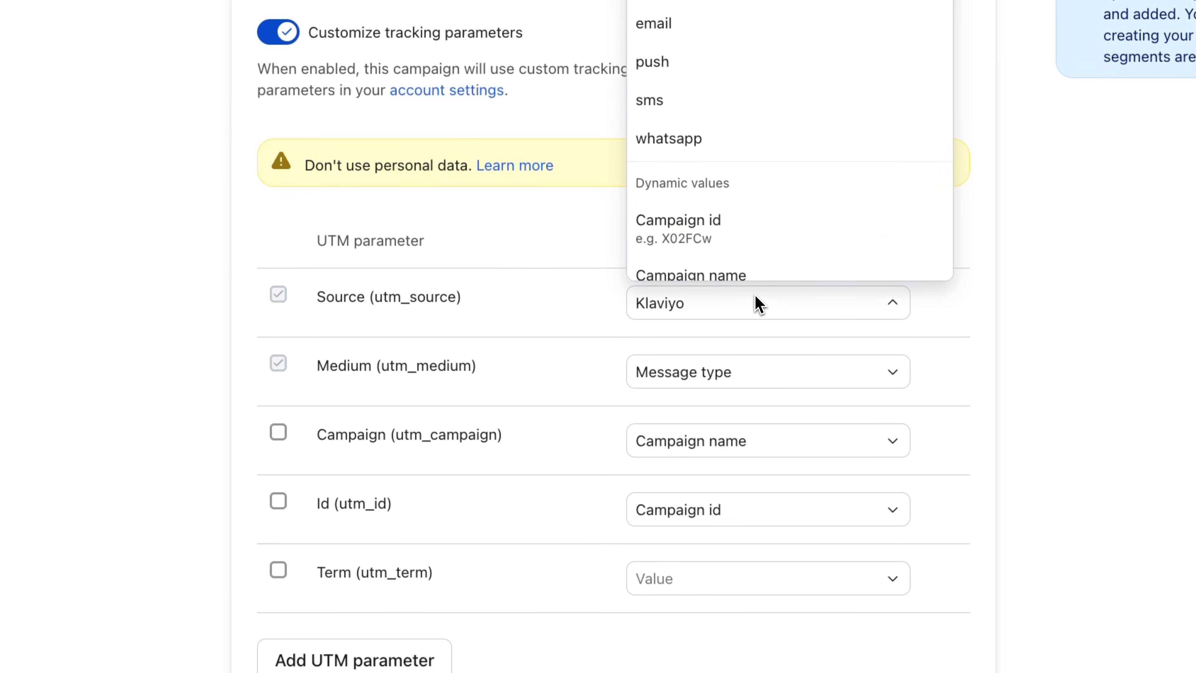
click(759, 305)
click(761, 384)
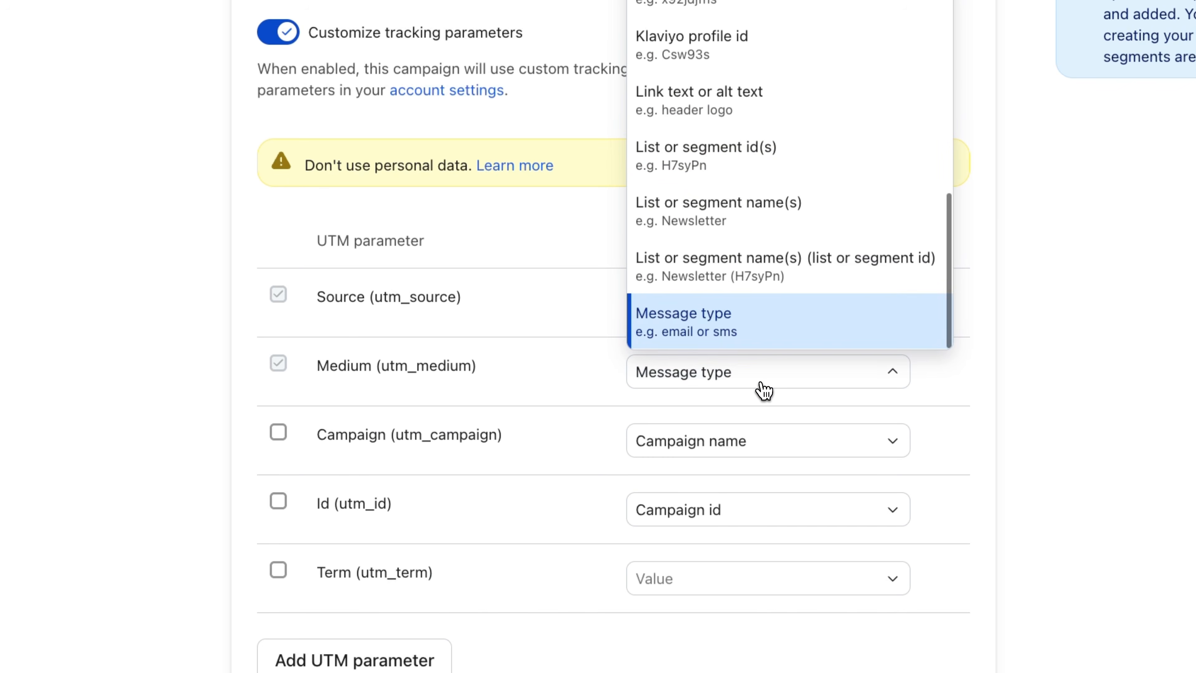
click(766, 453)
click(766, 454)
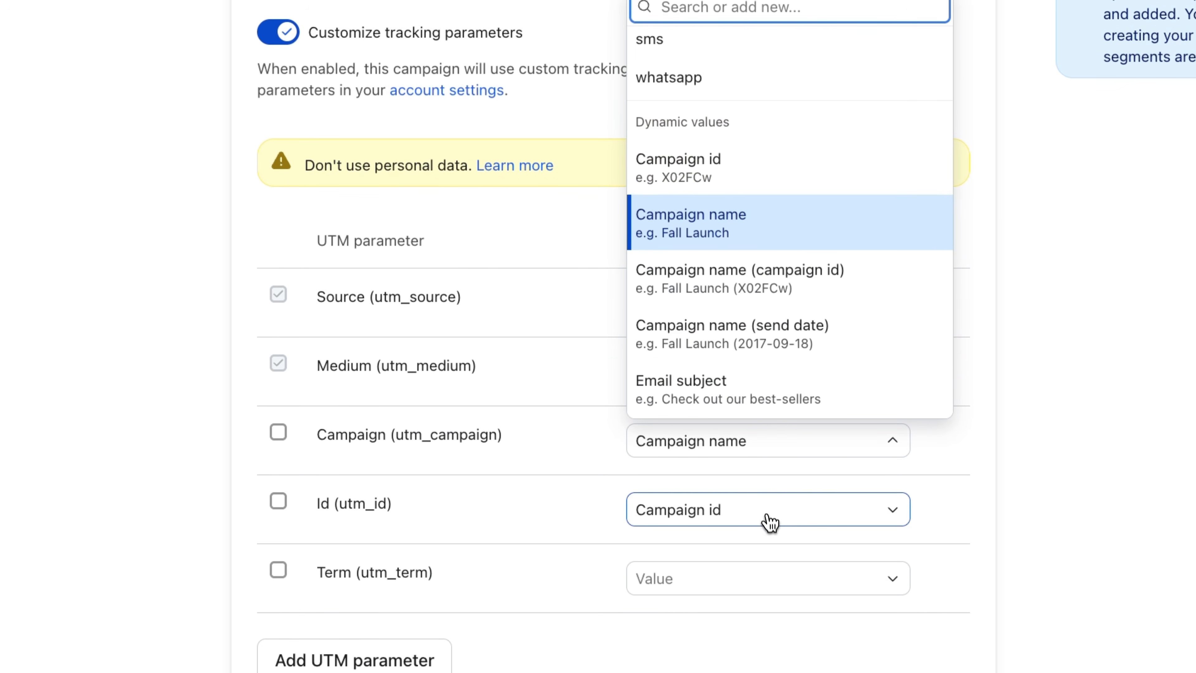
click(770, 524)
click(771, 525)
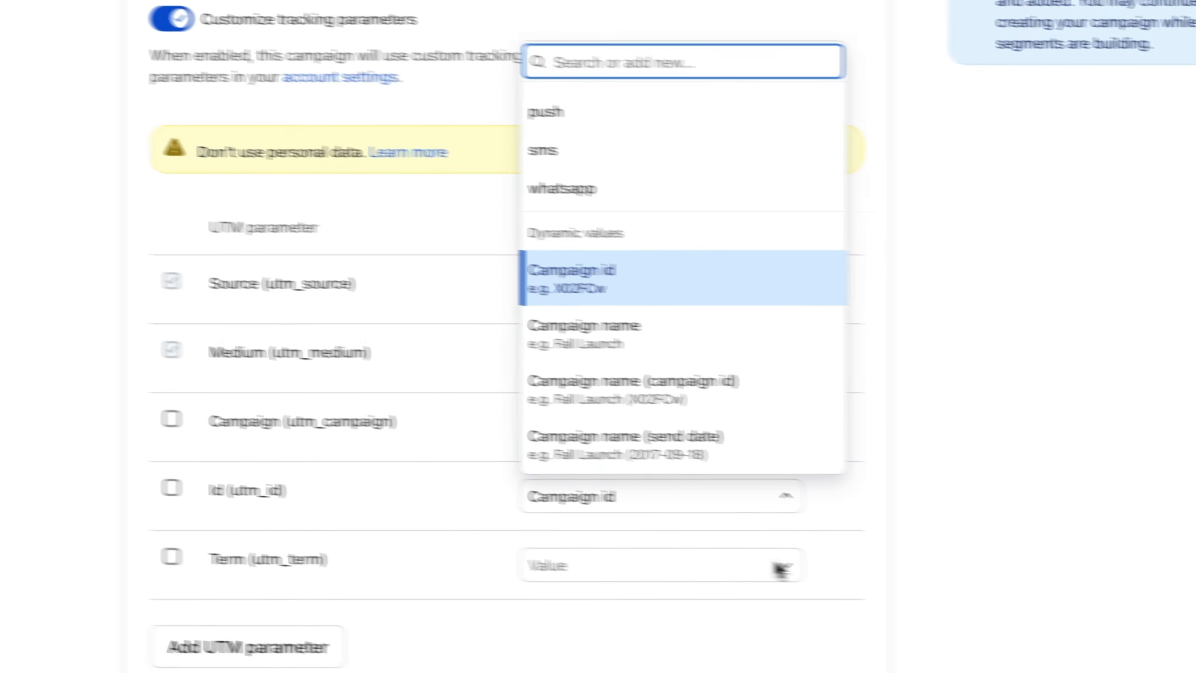
click(884, 580)
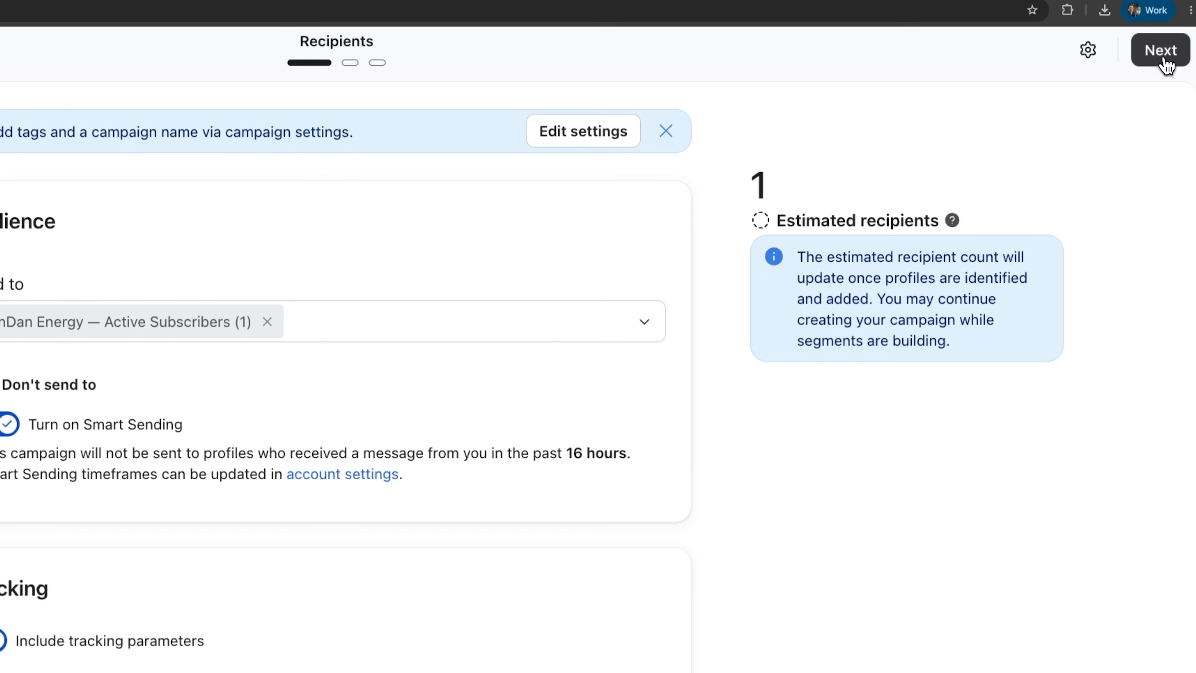
Give the email message the subject "⚡ Fuel Your Summer — DynDan Energy Is Here" and preview text "New formula. Maximum performance. Try it now.".
click(1158, 61)
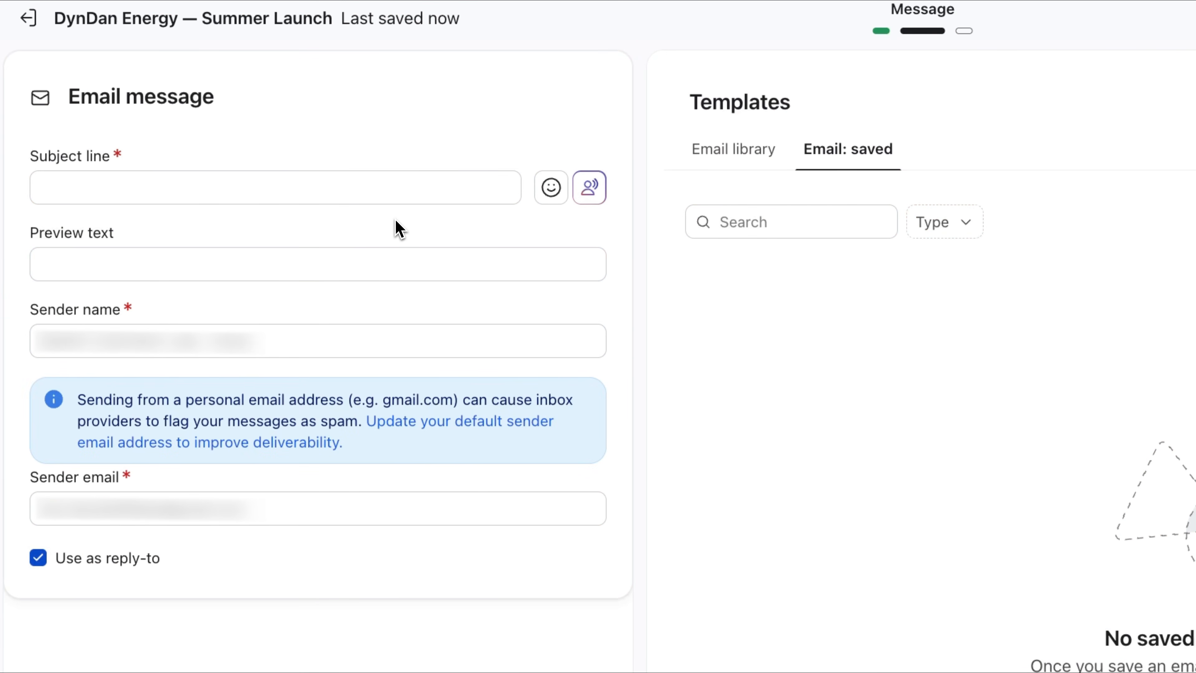
click(382, 255)
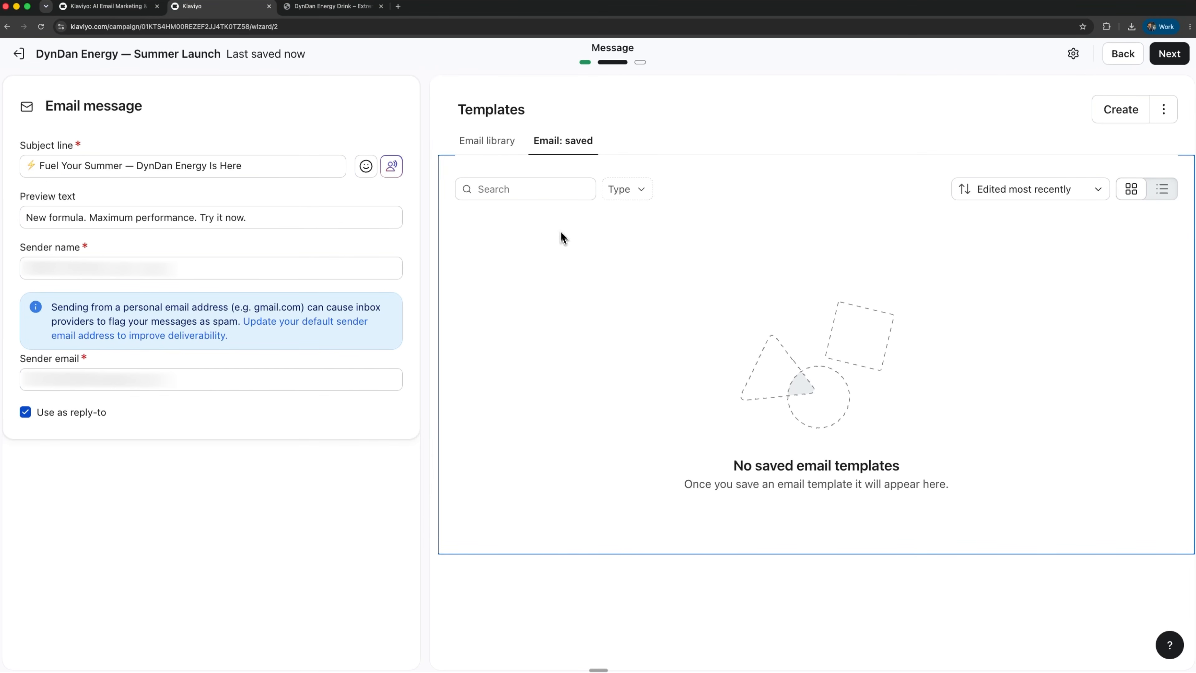
Create a new email template for the message and place a text block between the logo header and the social links.
click(1125, 113)
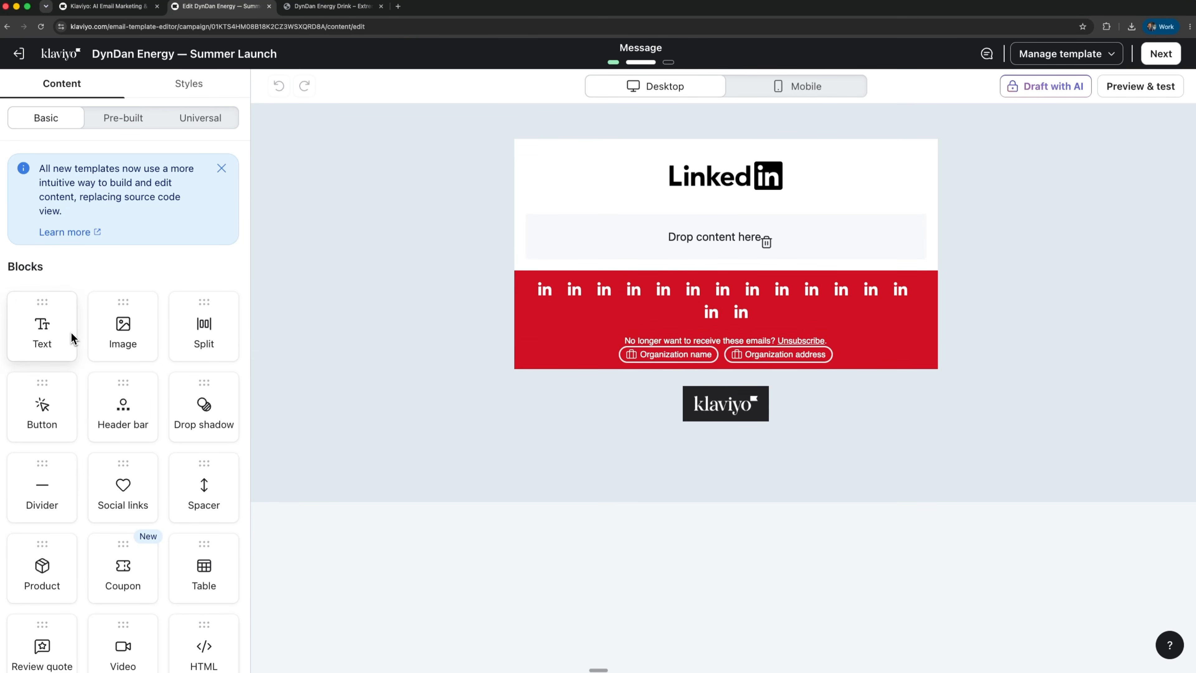
drag(72, 338, 752, 238)
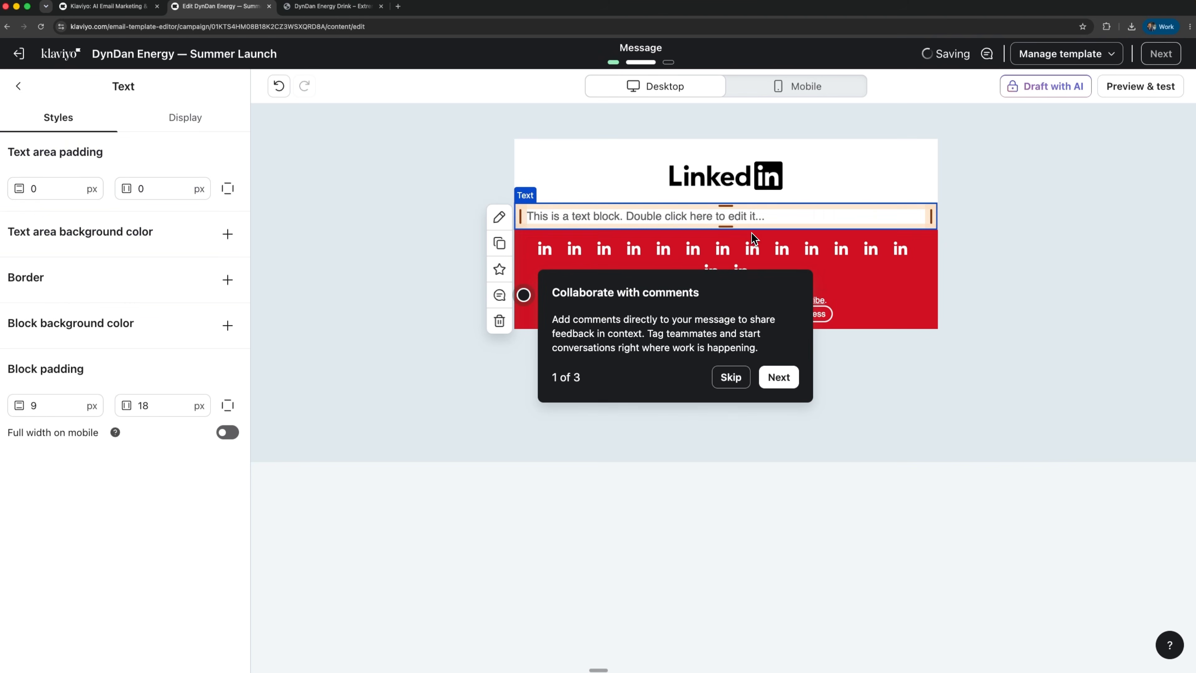
click(1033, 245)
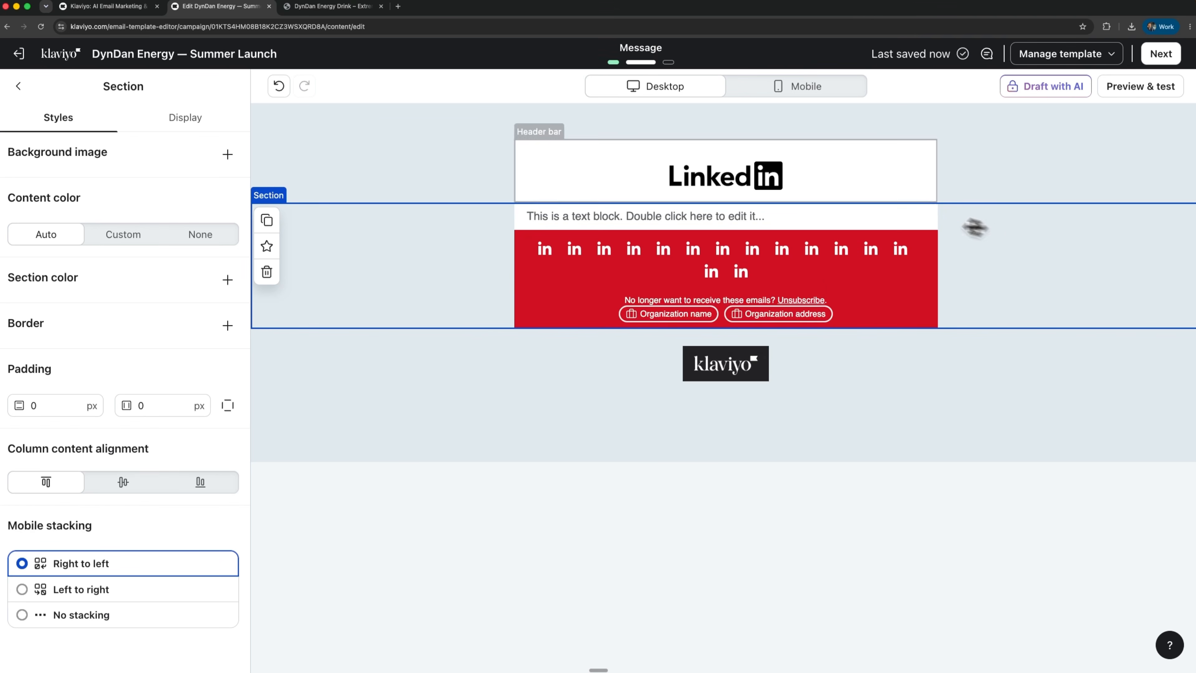
Switch to the DynDan Energy Drink product page and read through its short description, product images and full description.
click(629, 216)
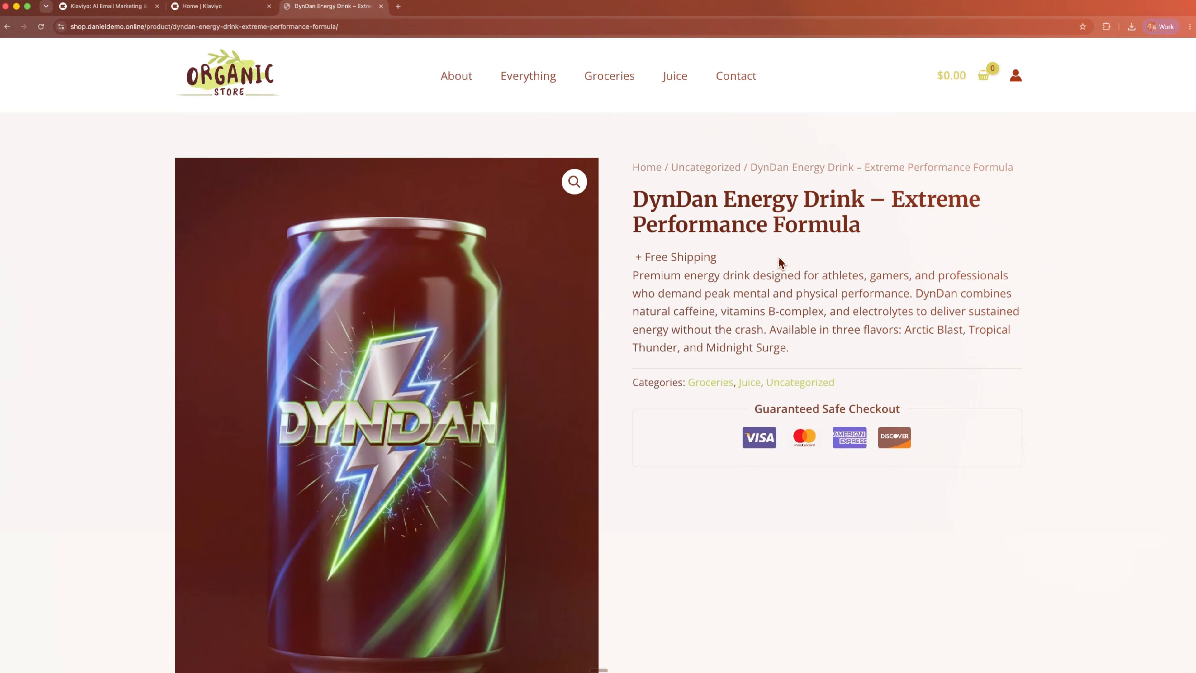
scroll(776, 255, down, 3)
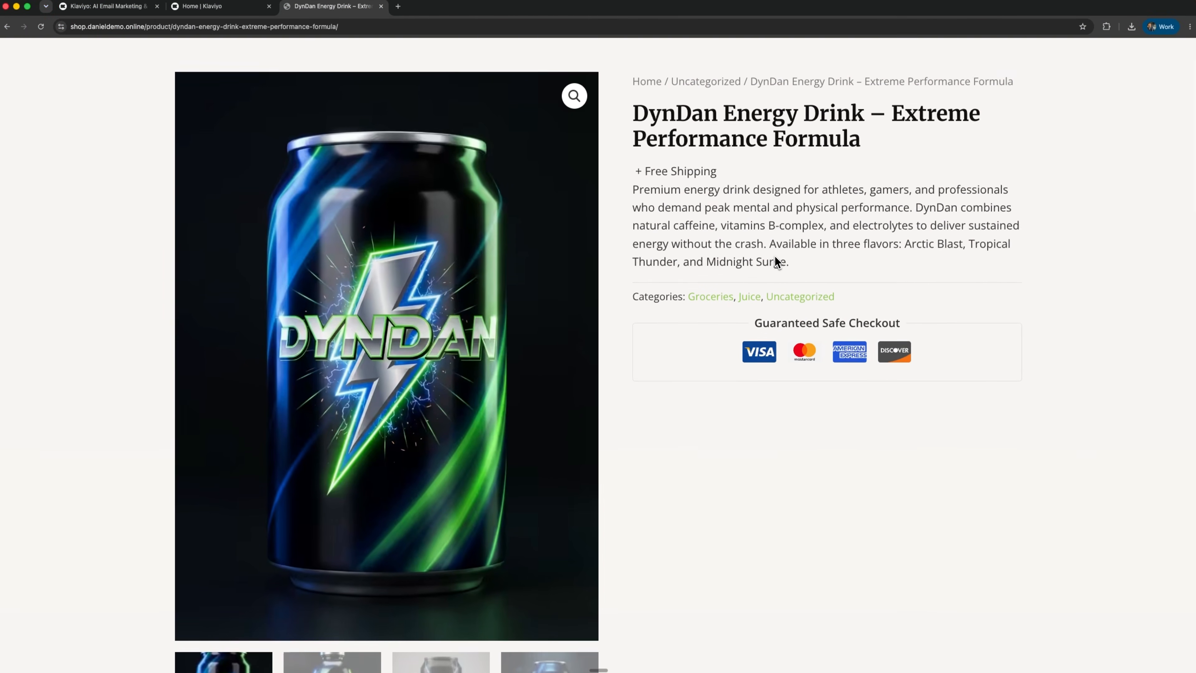
scroll(774, 258, down, 10)
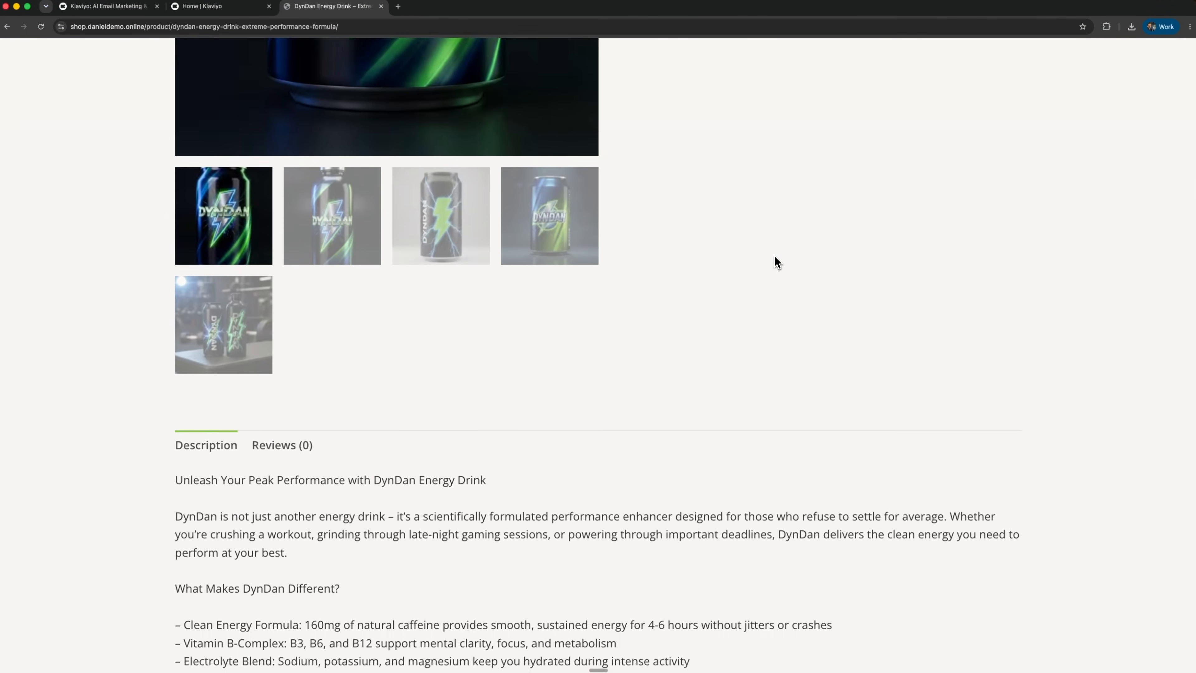
scroll(775, 258, down, 6)
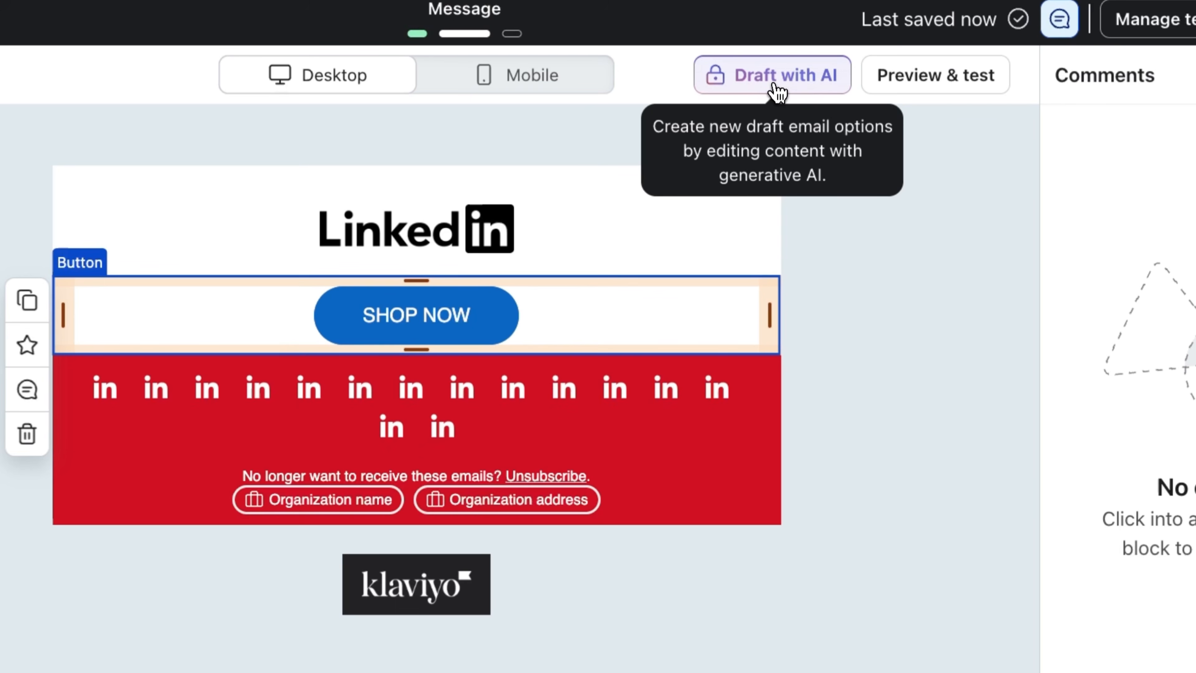
Check the AI drafting offer and close it, and preview the email in the mobile layout before returning to the desktop layout.
click(774, 85)
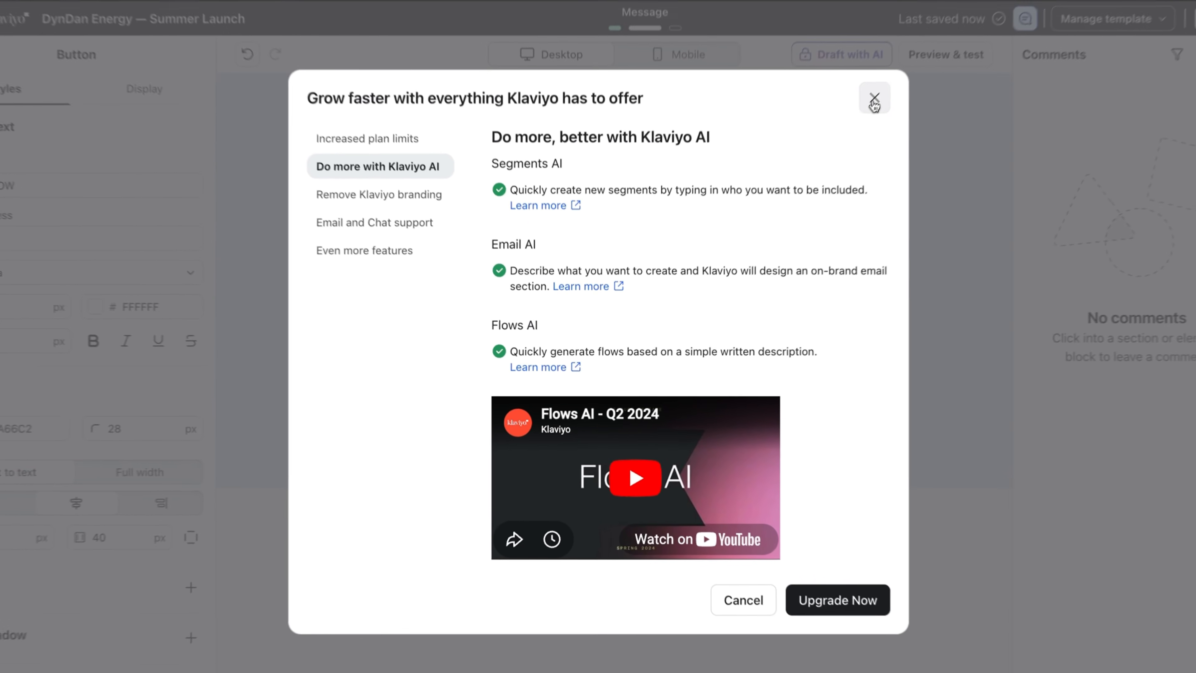
click(931, 35)
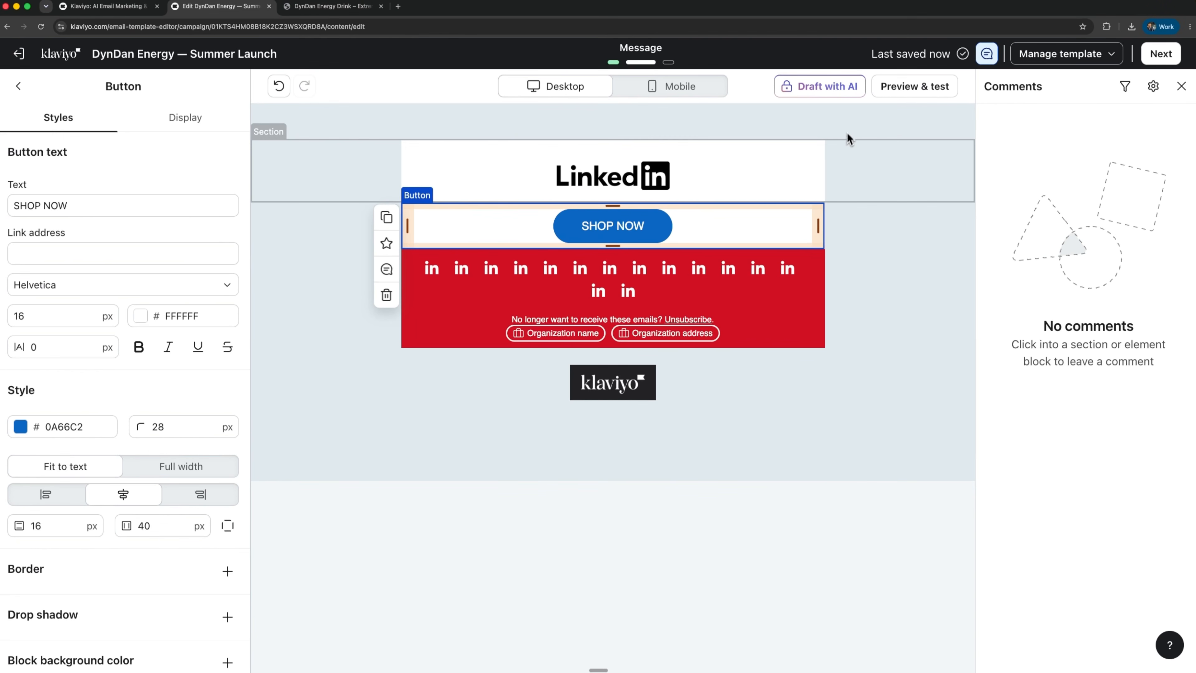
click(669, 85)
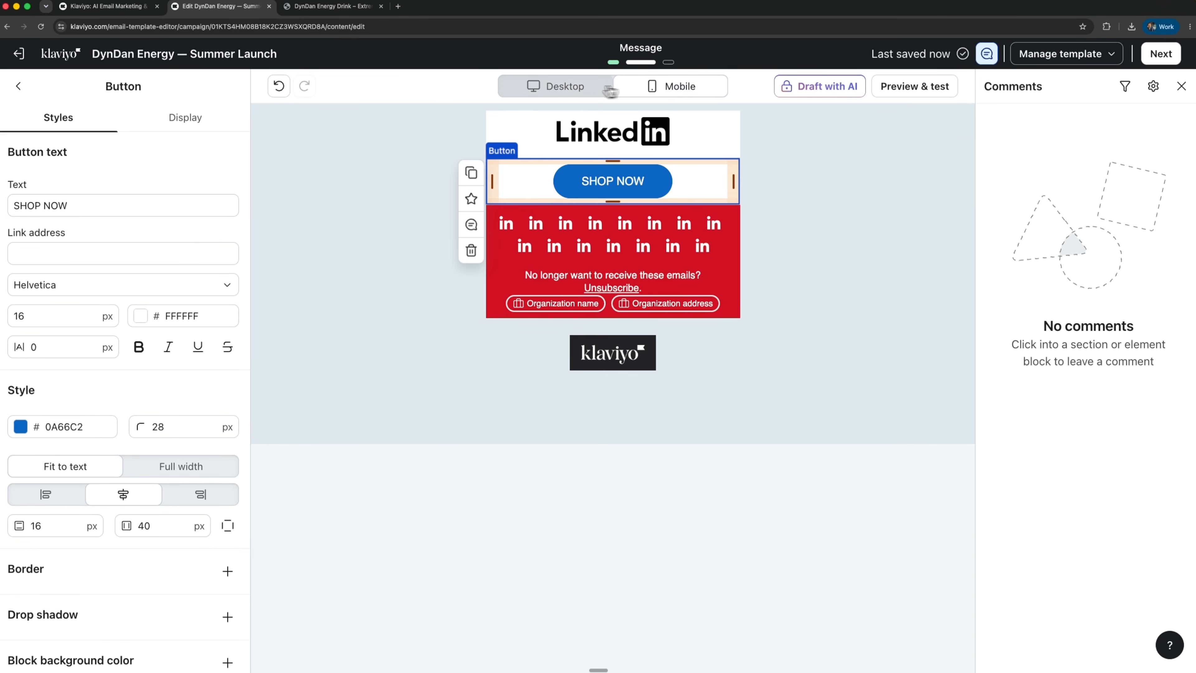
click(567, 90)
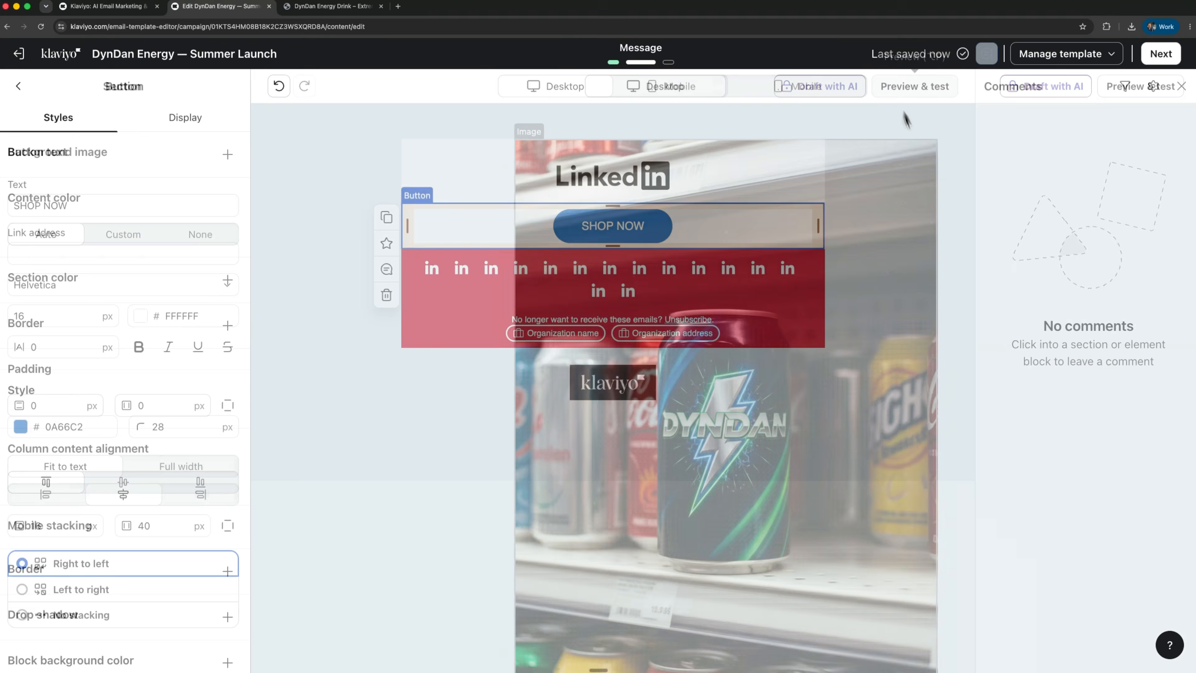
Look over the finished email design with its product image, description and SHOP NOW button, and continue to the campaign's message details.
scroll(805, 315, down, 8)
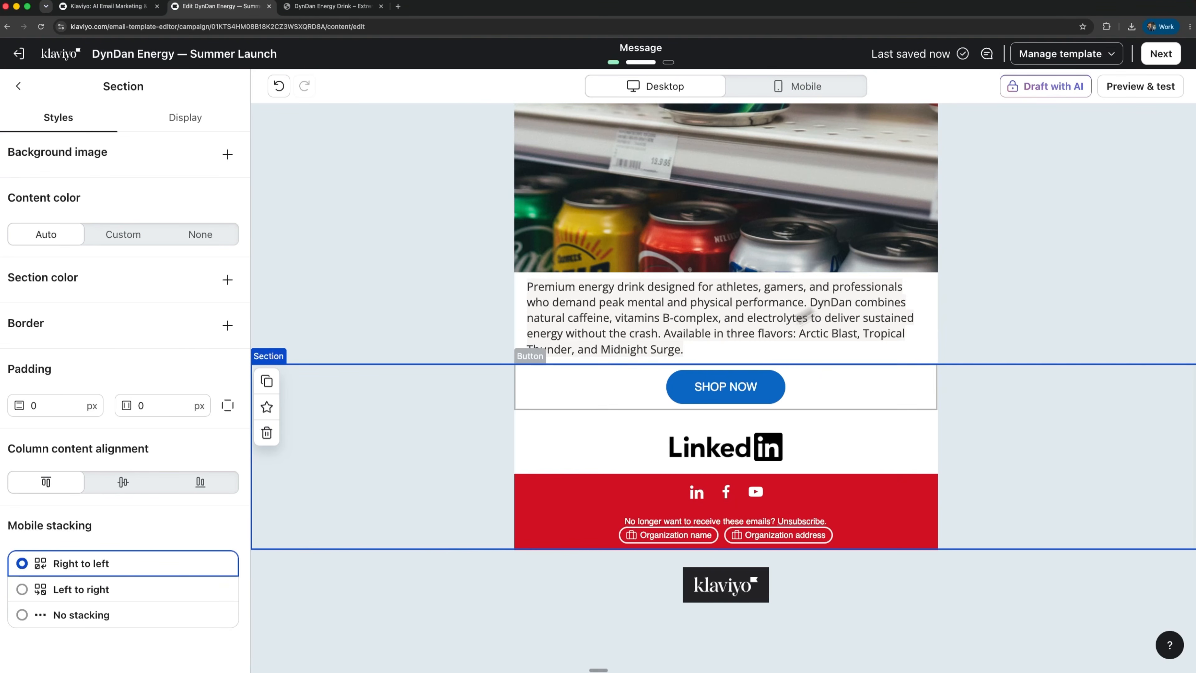
scroll(804, 315, up, 4)
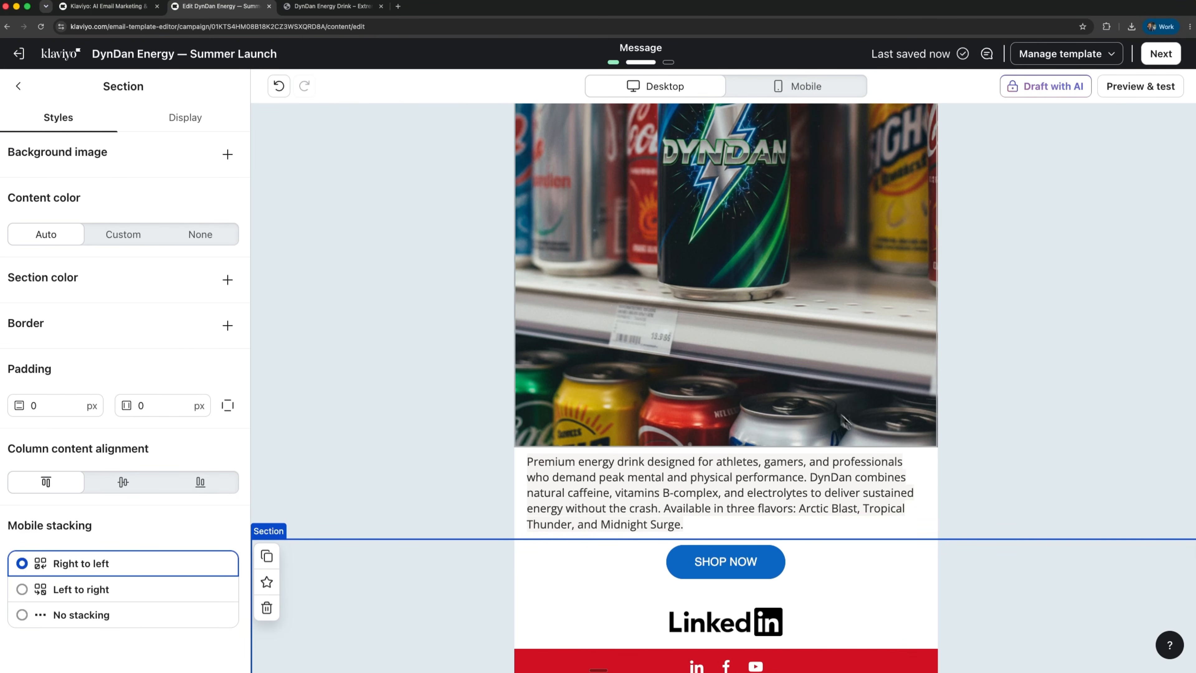
click(1160, 55)
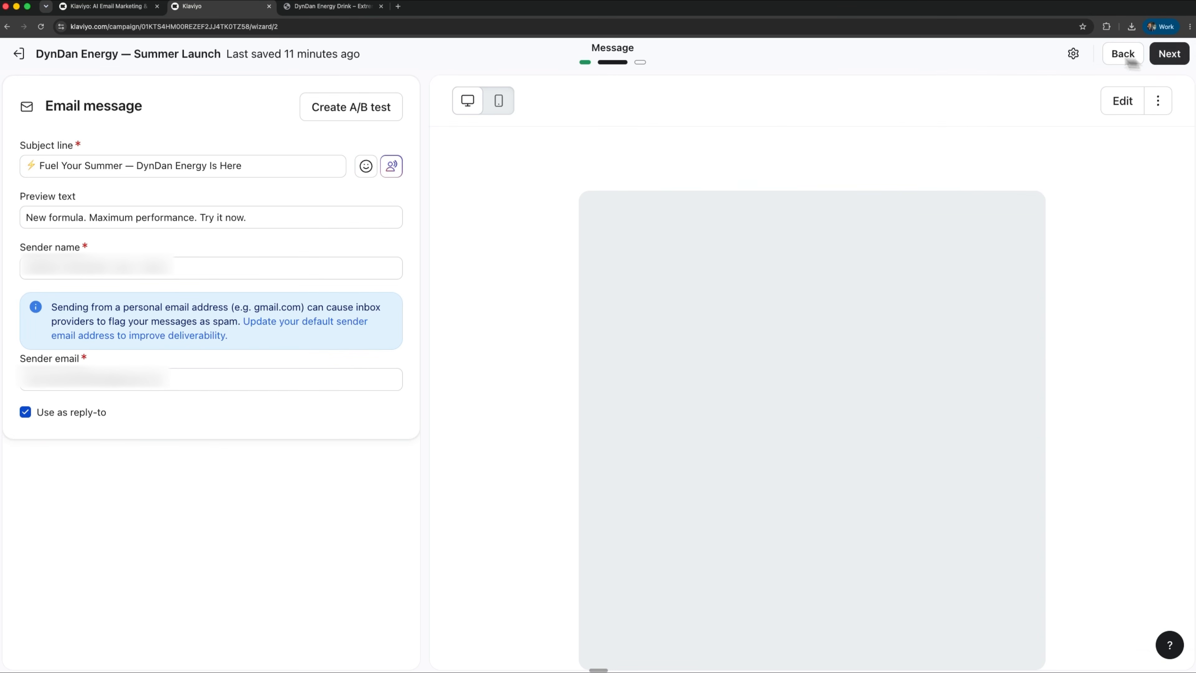
scroll(862, 302, down, 10)
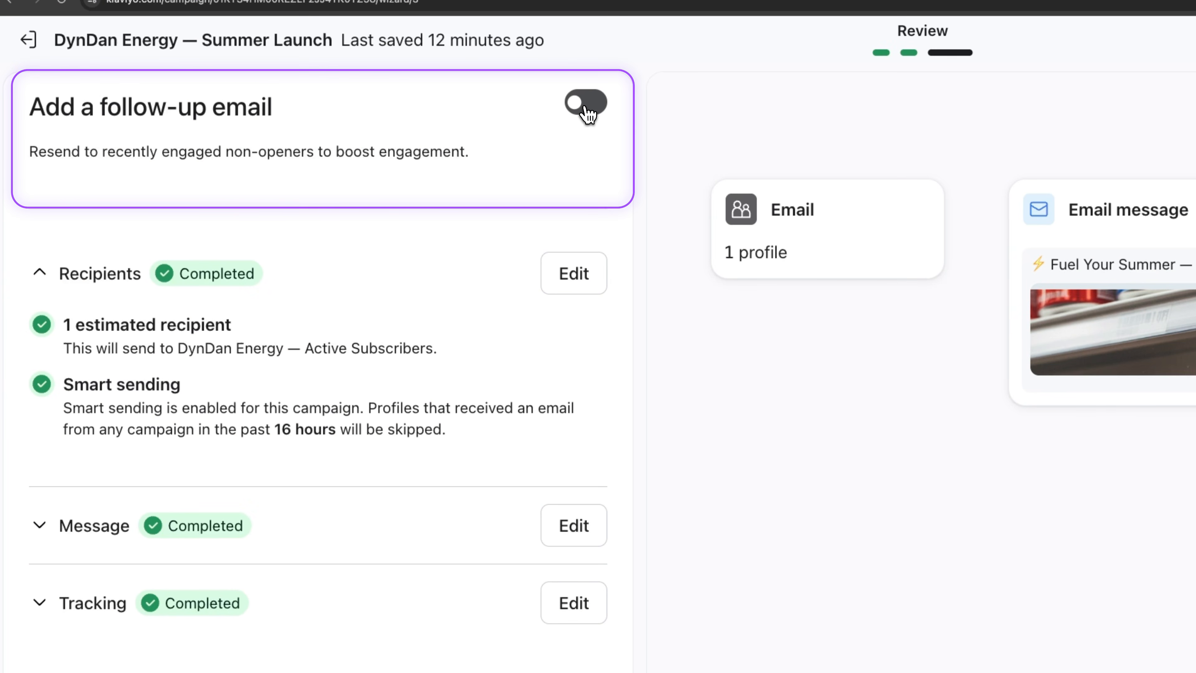
Turn on the follow-up email for recently engaged non-openers and look over its subject, segment and time delay settings.
click(587, 102)
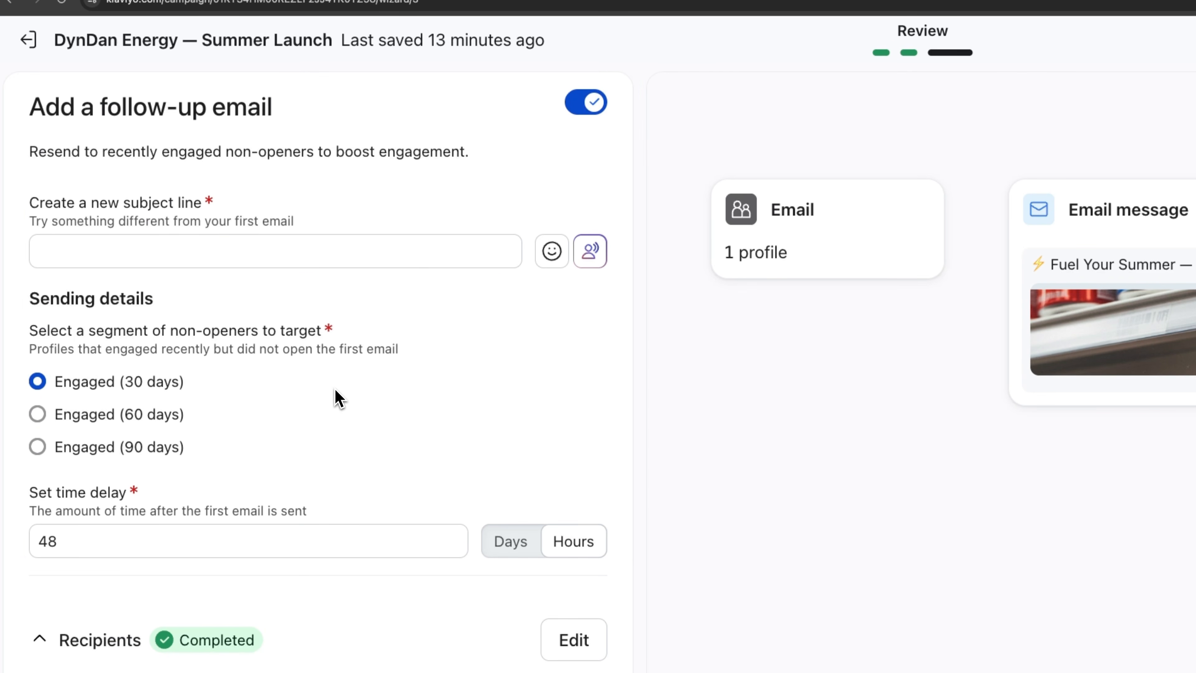
scroll(332, 386, down, 3)
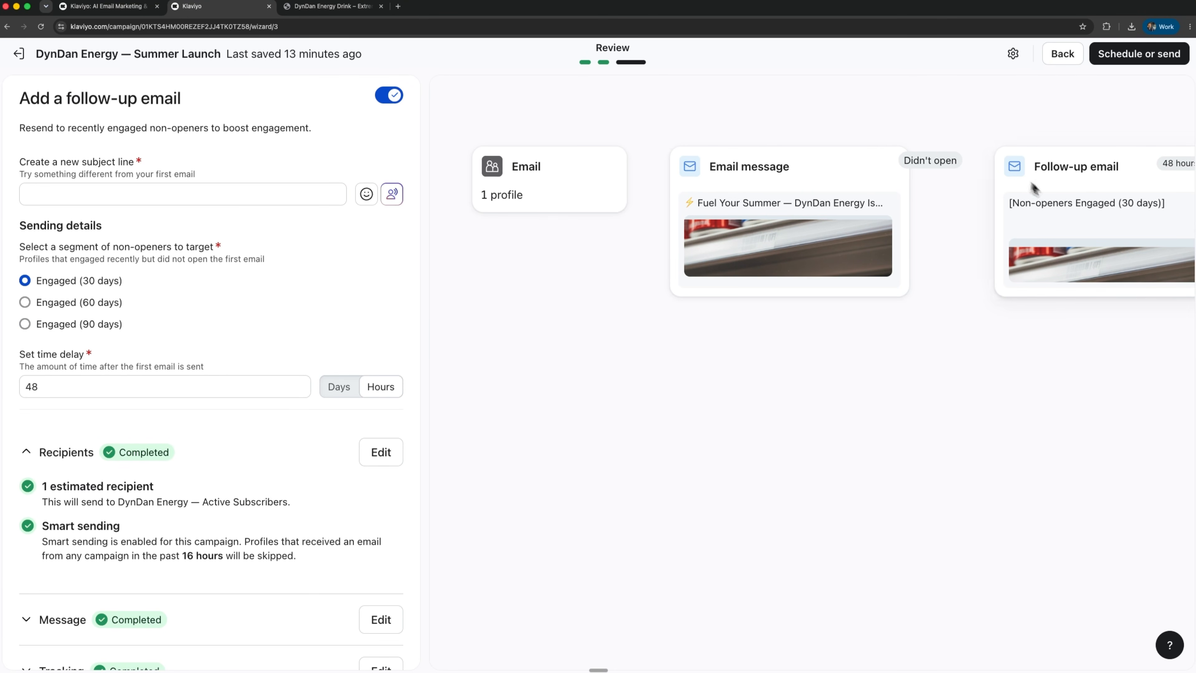
Schedule the campaign for Jun 10, 2026 at 11:04 PM in the recipient's local time zone, sending immediately where that has passed, and return to the campaigns.
click(1139, 53)
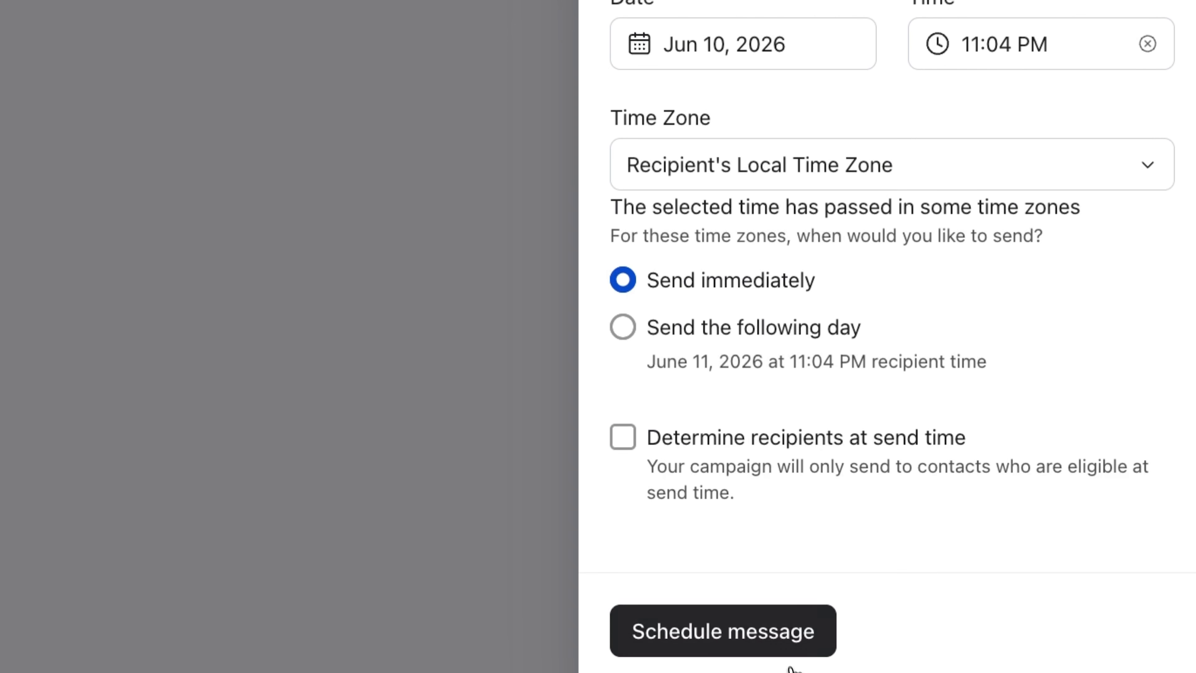
click(791, 650)
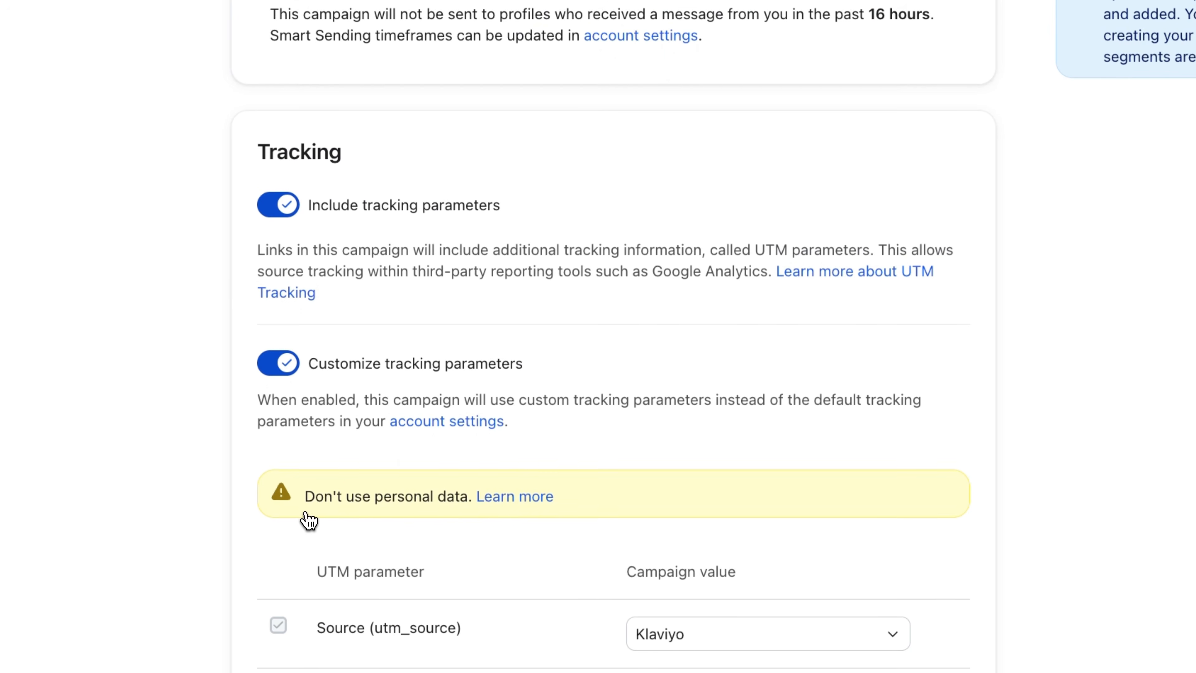
scroll(309, 520, down, 5)
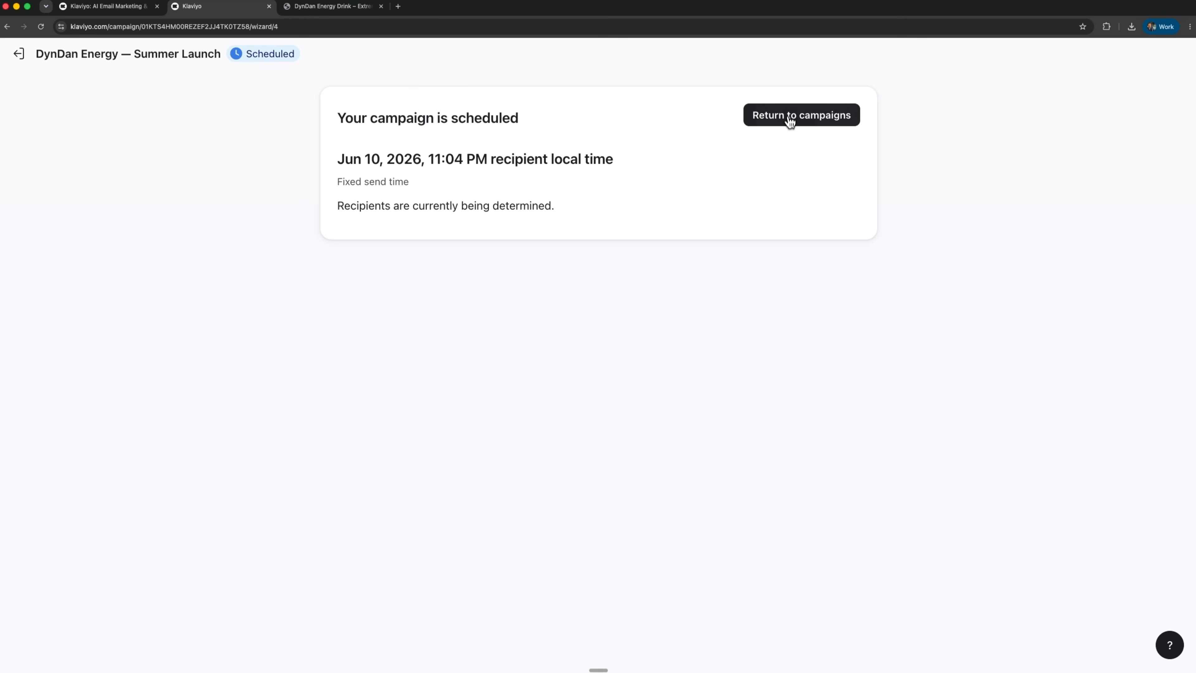
click(790, 118)
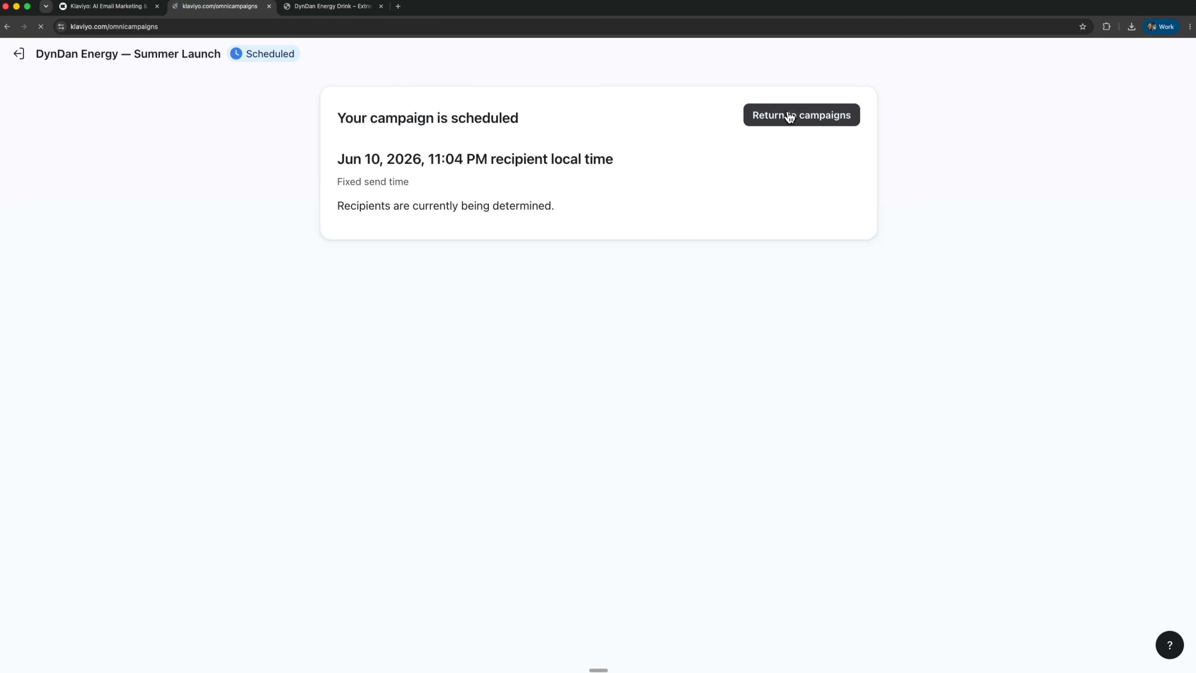